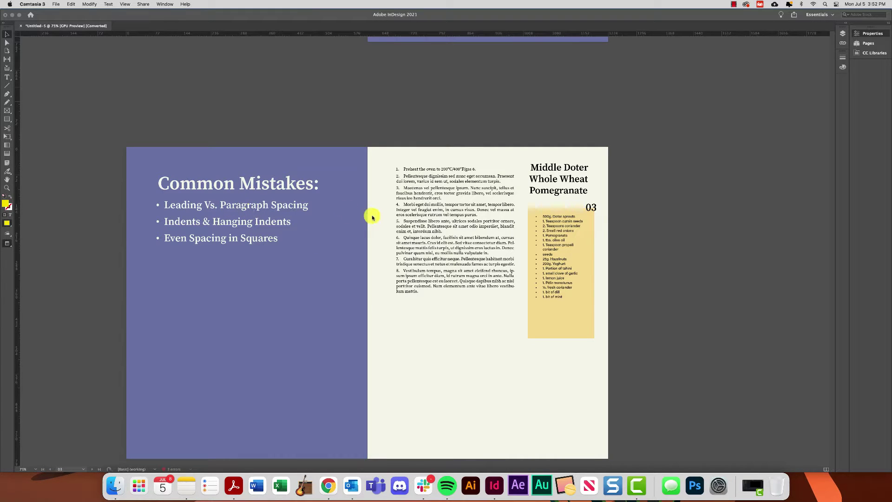
# - Select the text of all eight numbered recipe steps inside their text frame with the Type tool
pyautogui.click(450, 217)
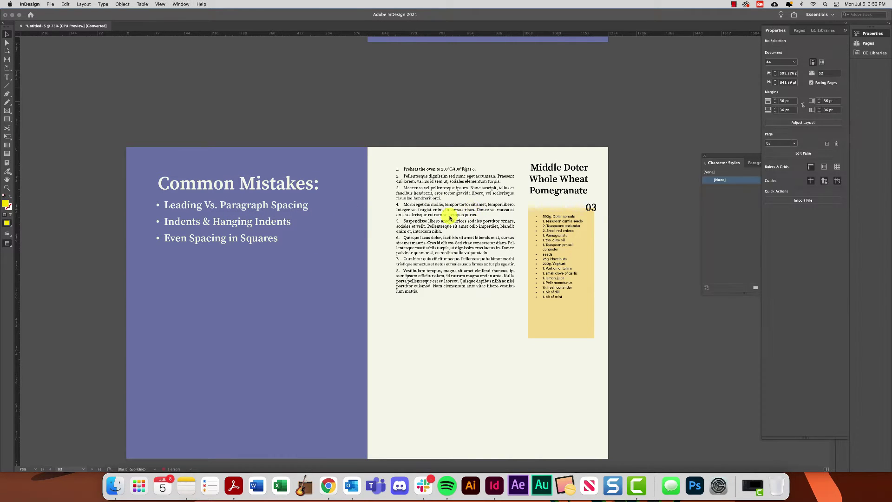
pyautogui.click(434, 170)
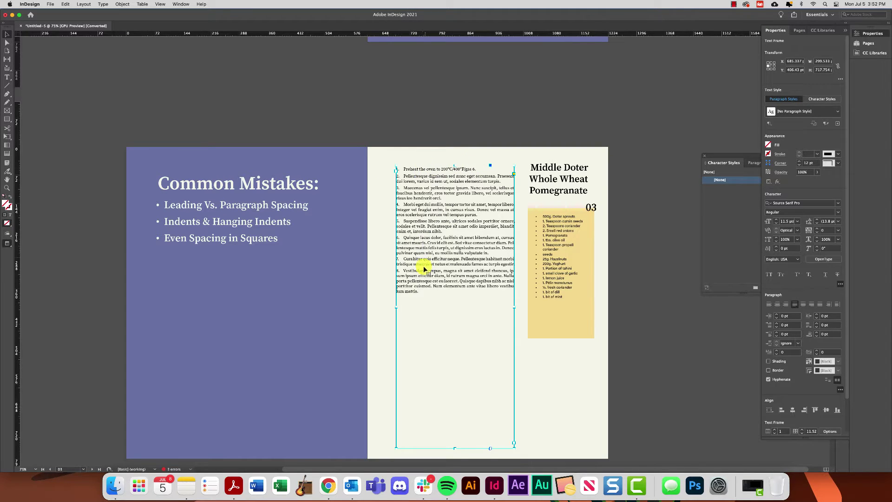
pyautogui.doubleClick(415, 205)
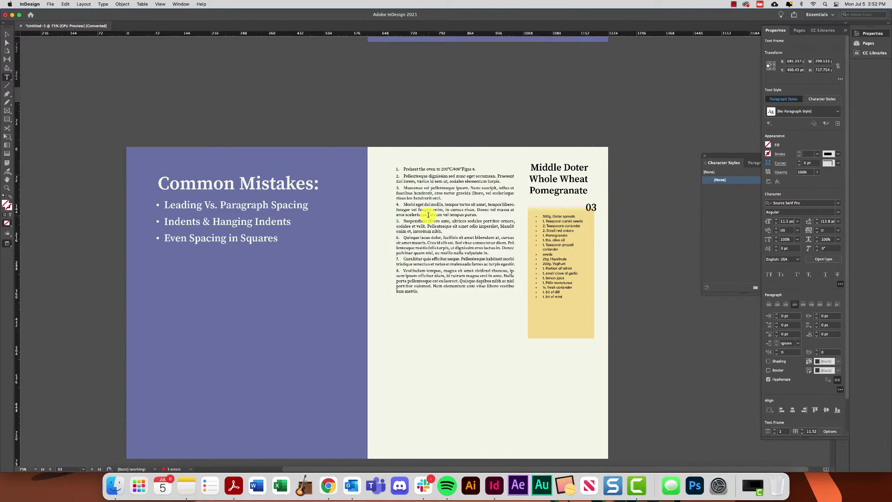
pyautogui.moveTo(451, 299); pyautogui.dragTo(384, 86)
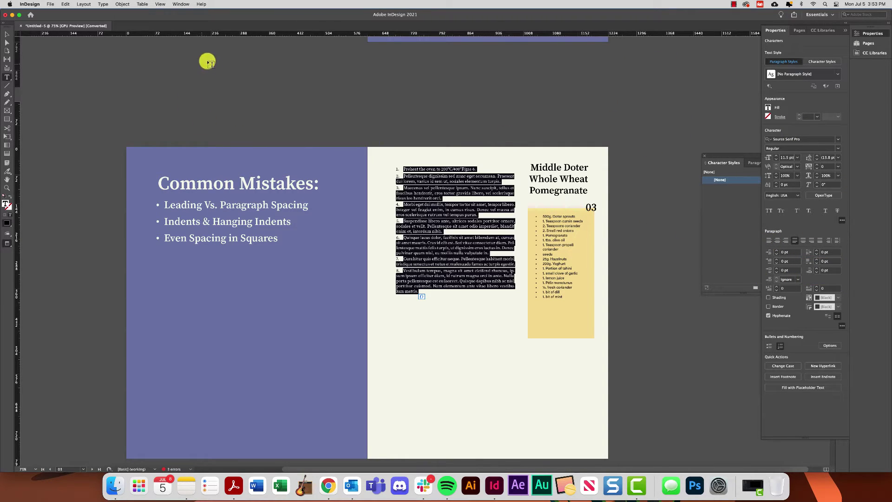
# - Reset the Essentials workspace to its default layout
pyautogui.click(182, 4)
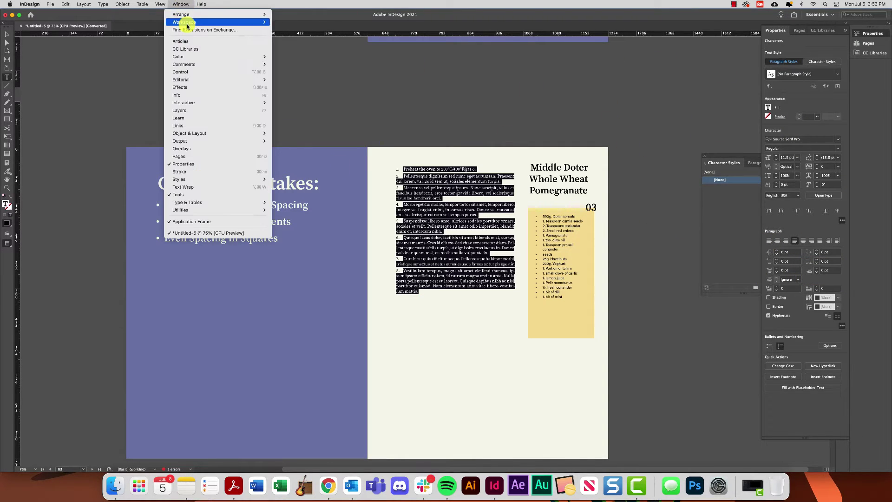
pyautogui.moveTo(187, 24)
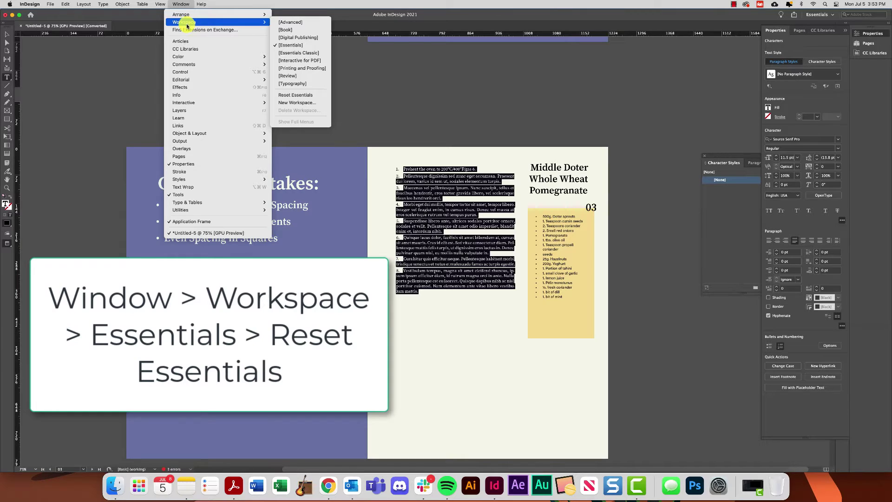
pyautogui.click(296, 95)
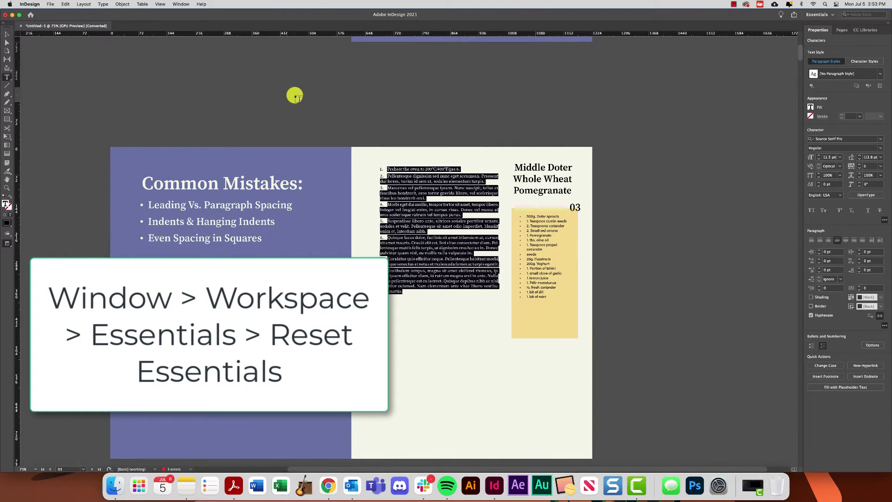
pyautogui.click(180, 4)
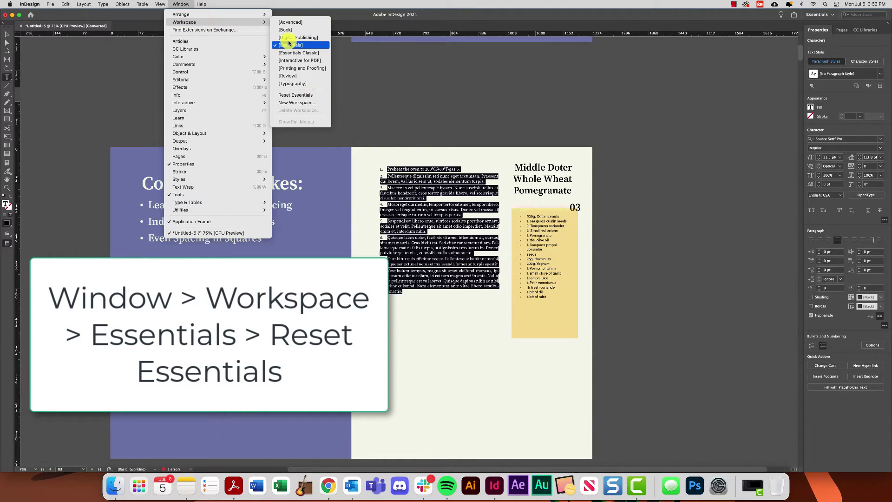
pyautogui.click(292, 95)
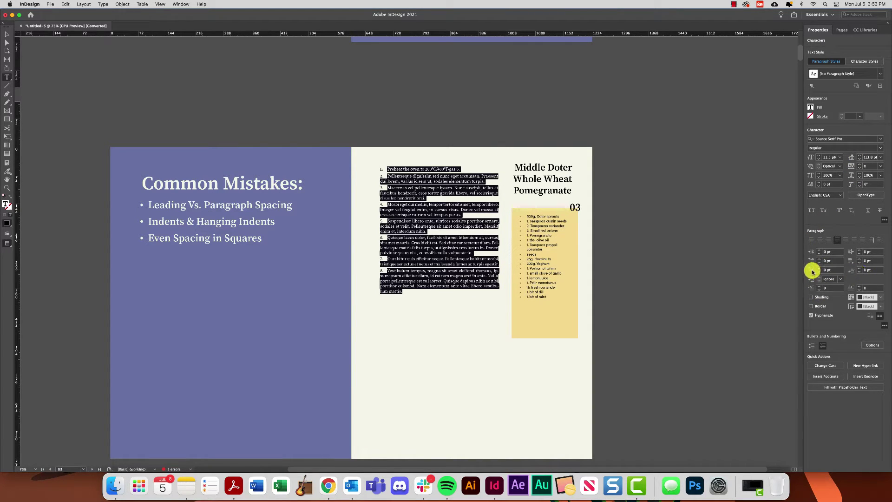
# - Try a larger space after the selected recipe steps and return it to 0 pt
pyautogui.click(859, 268)
pyautogui.click(859, 269)
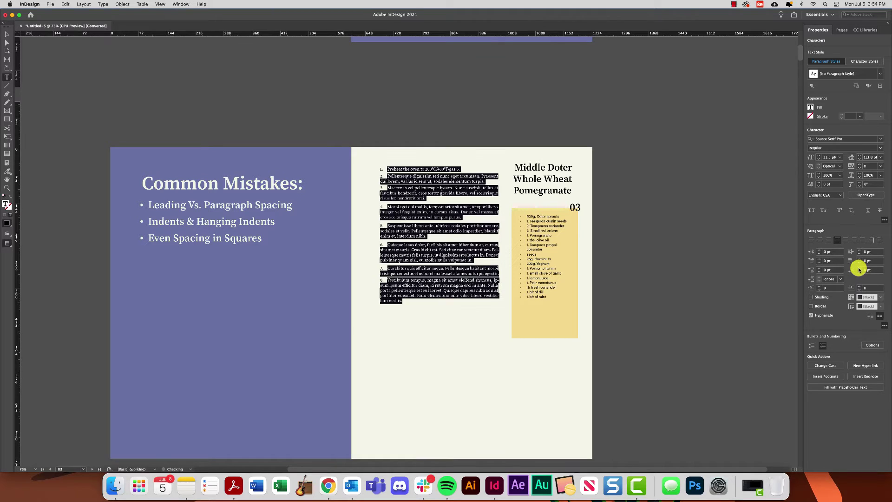
pyautogui.click(860, 269)
pyautogui.click(859, 268)
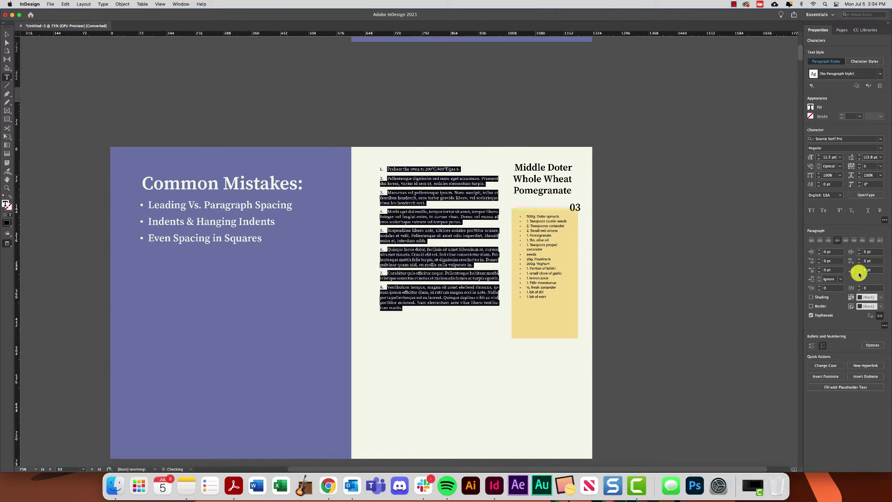
pyautogui.click(860, 273)
pyautogui.click(859, 272)
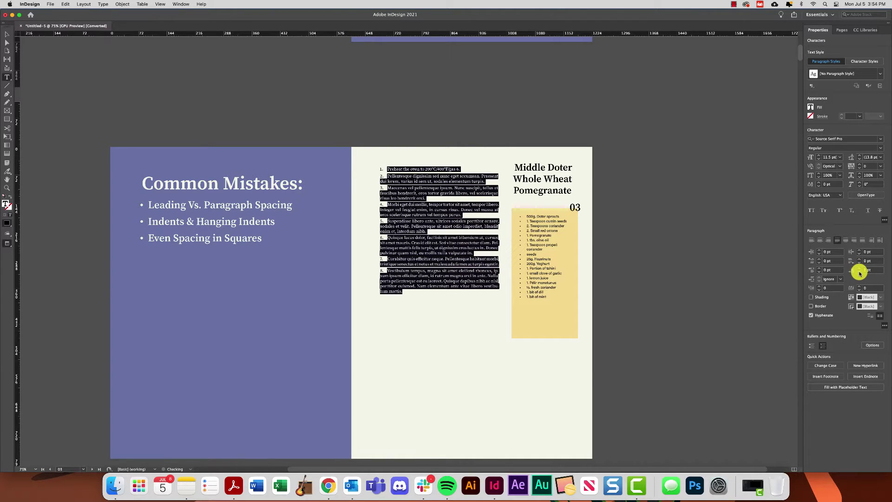
# - Raise the space before each selected recipe step to 8 pt and inspect the gap around the first step
pyautogui.click(819, 268)
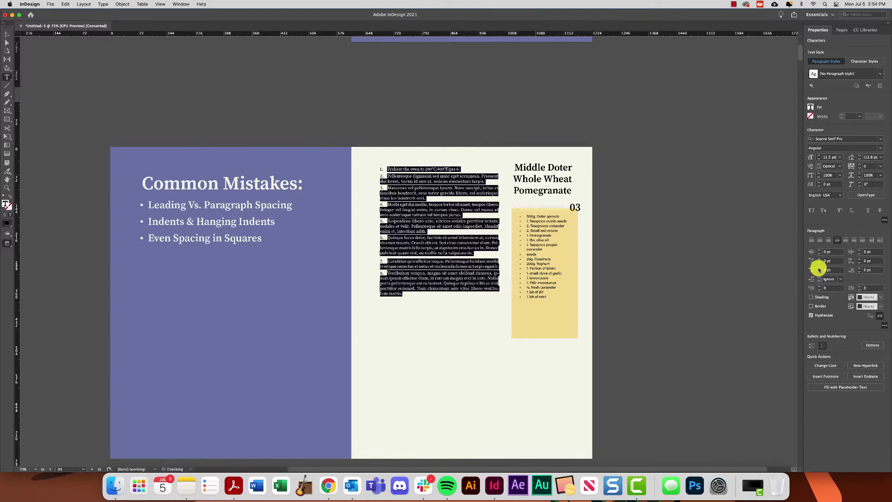
pyautogui.click(819, 268)
pyautogui.click(819, 268)
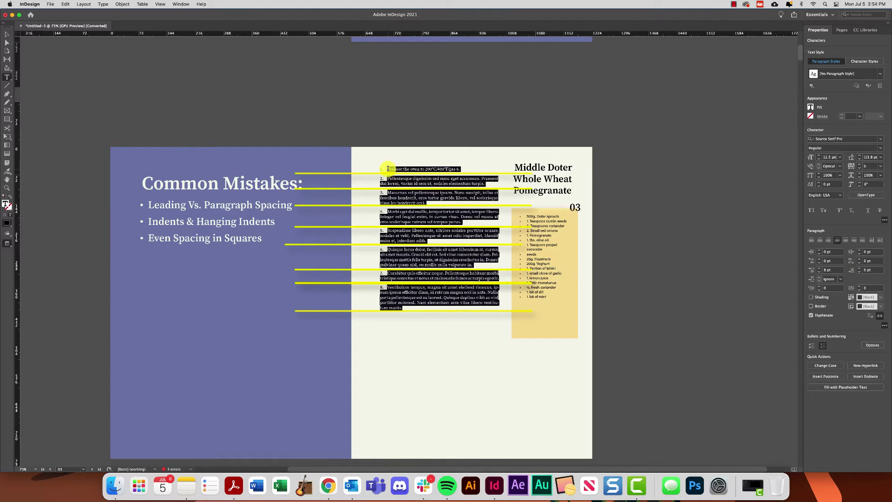
pyautogui.moveTo(387, 169); pyautogui.dragTo(459, 169)
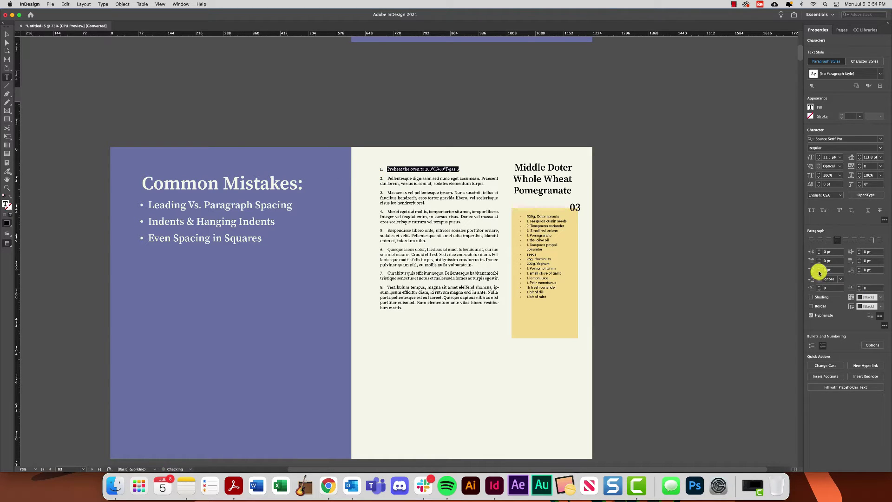
pyautogui.click(421, 195)
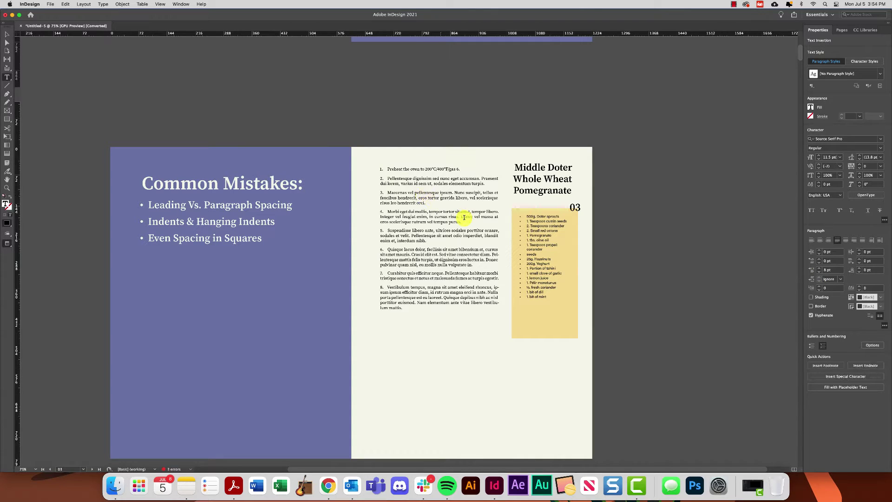
# - Set the space before to 0 pt for the whole numbered recipe list
pyautogui.press('super+a')
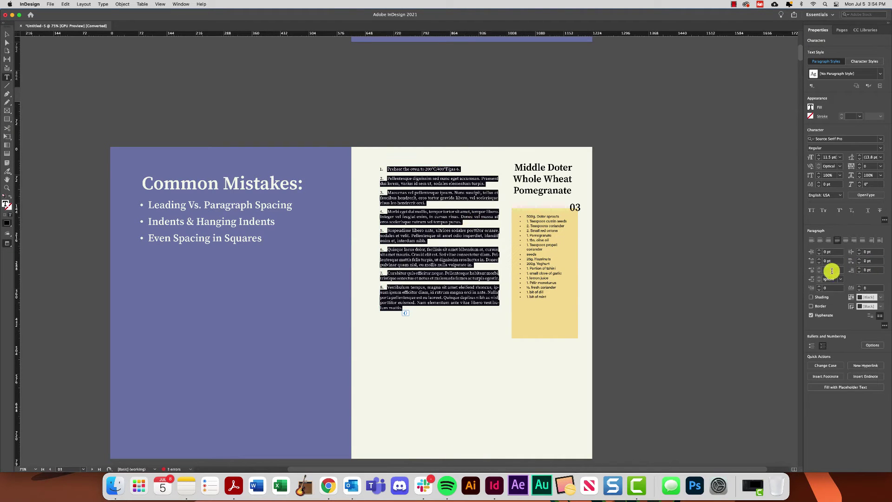
pyautogui.click(830, 270)
pyautogui.write('0')
pyautogui.press('Return')
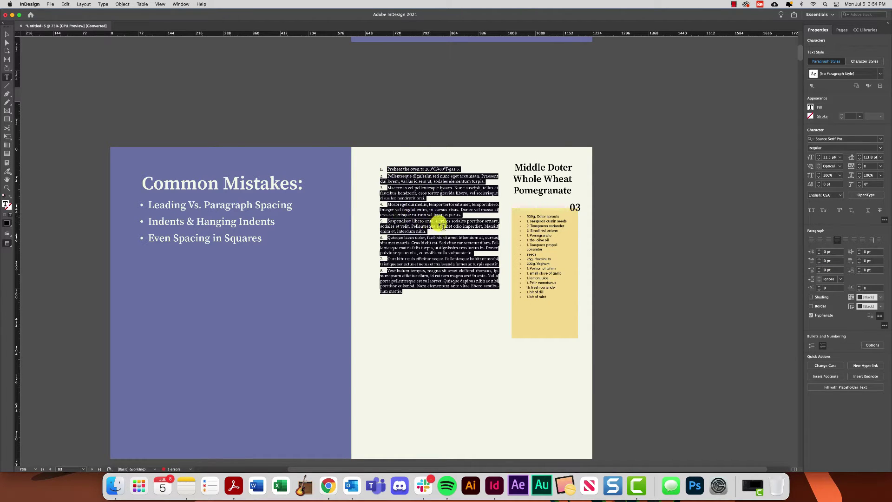
# - Increase the leading of all numbered recipe steps to 26 pt and inspect the line spacing within step 2
pyautogui.click(861, 157)
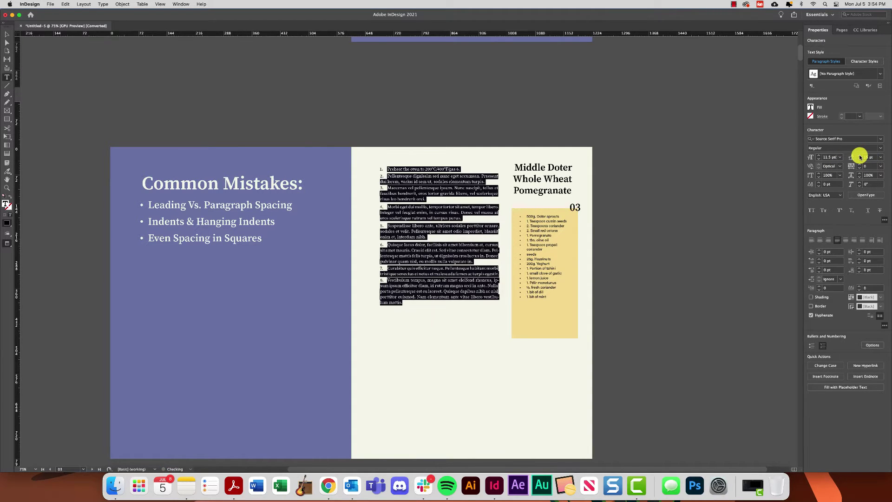
pyautogui.click(860, 156)
pyautogui.click(860, 156)
pyautogui.click(860, 157)
pyautogui.click(860, 157)
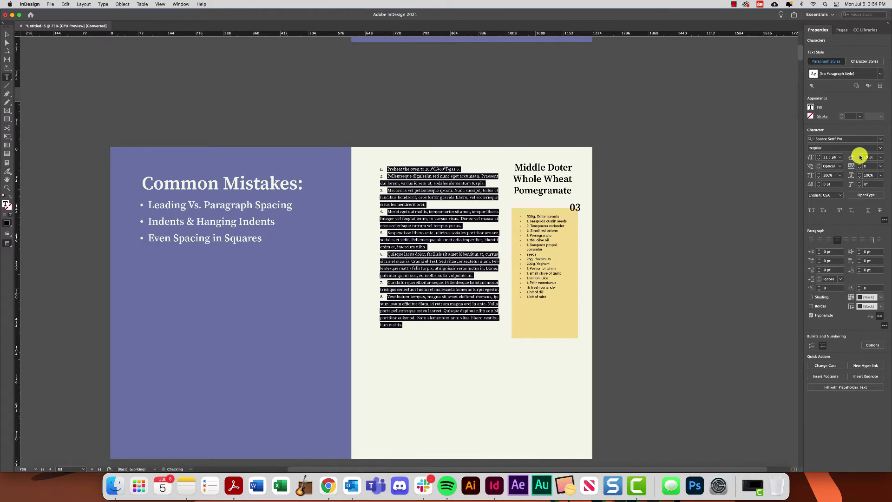
pyautogui.click(860, 157)
pyautogui.click(860, 157)
pyautogui.click(860, 156)
pyautogui.click(860, 157)
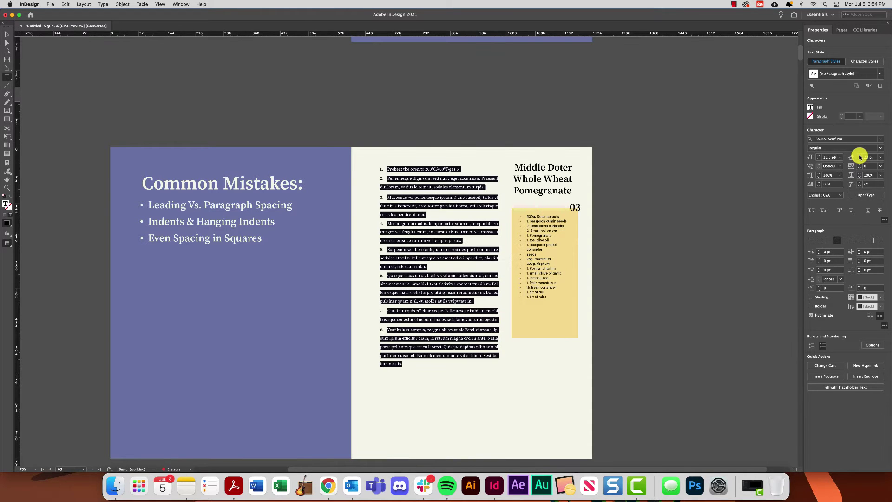
pyautogui.click(860, 157)
pyautogui.click(860, 157)
pyautogui.click(860, 157)
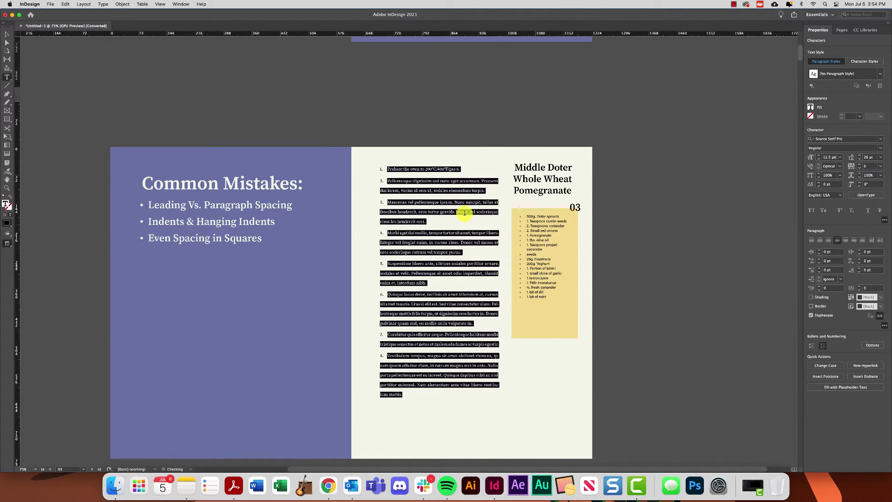
pyautogui.click(408, 190)
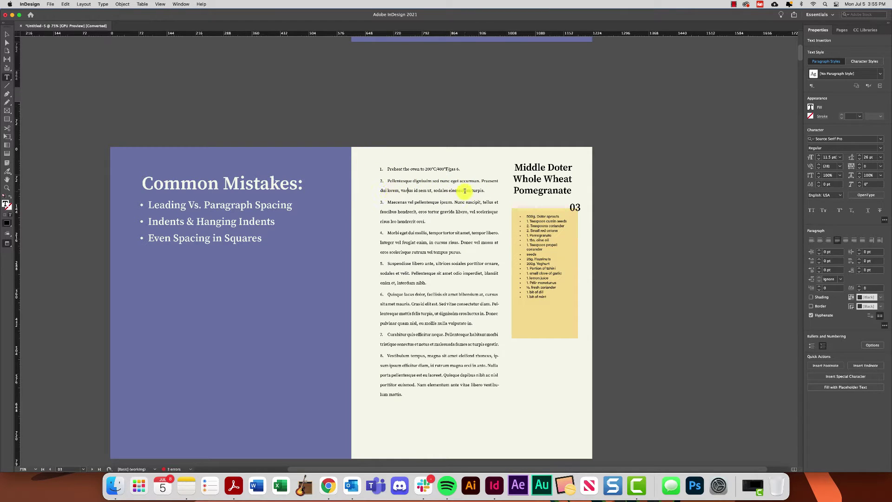
pyautogui.moveTo(403, 179); pyautogui.dragTo(490, 195)
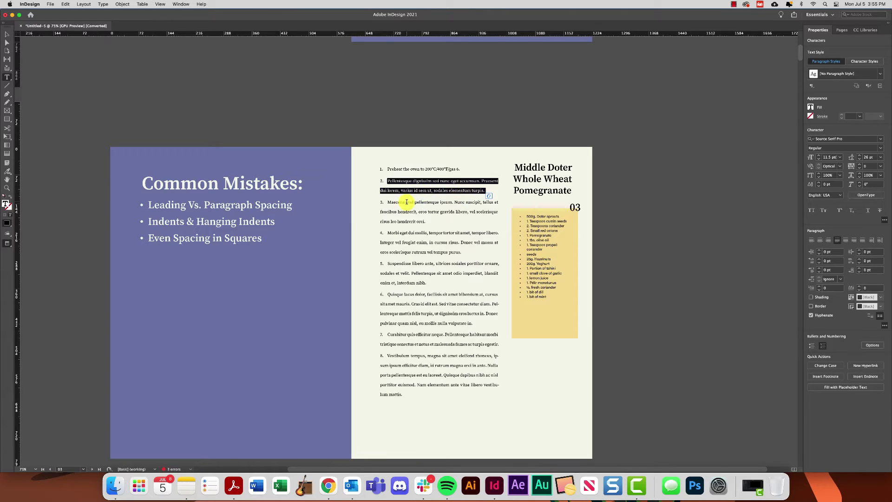
# - Reduce the leading of the whole numbered recipe list to 19 pt
pyautogui.click(438, 278)
pyautogui.moveTo(390, 174); pyautogui.dragTo(370, 131)
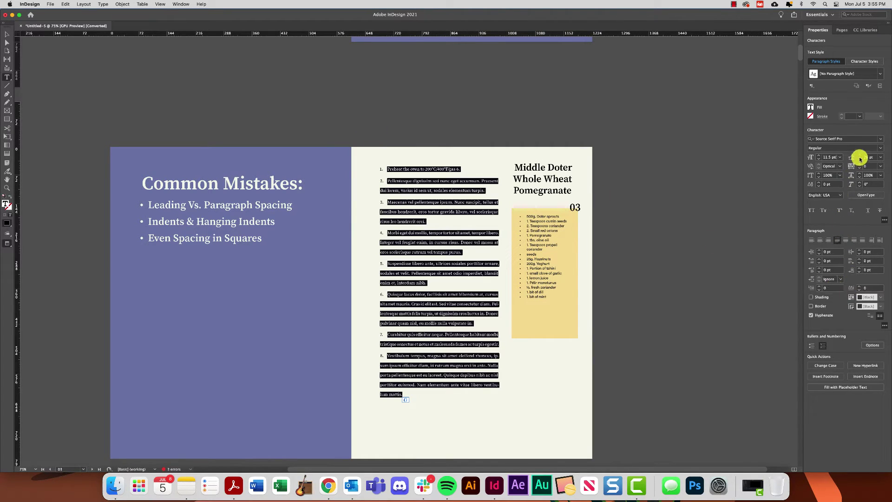
pyautogui.press('Down')
pyautogui.press('Down')
pyautogui.press('Down')
pyautogui.press('Down')
pyautogui.press('Down')
pyautogui.press('Down')
pyautogui.press('Down')
pyautogui.press('Down')
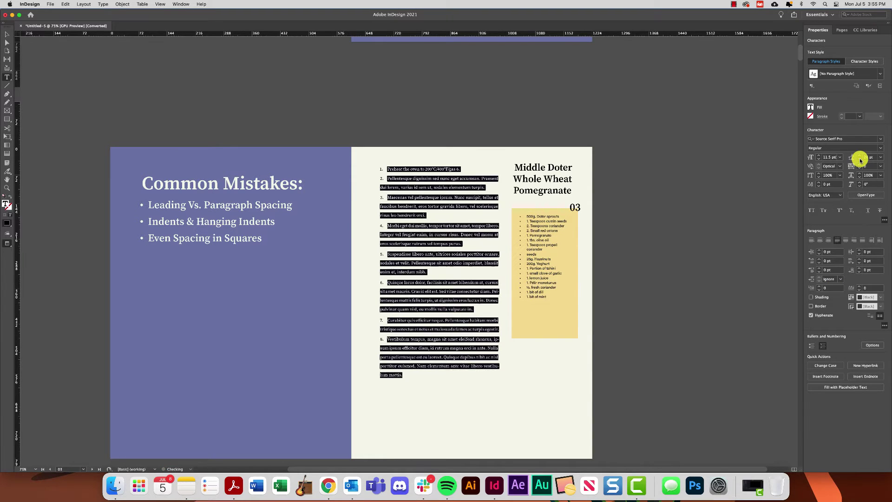
pyautogui.press('Down')
pyautogui.press('Down')
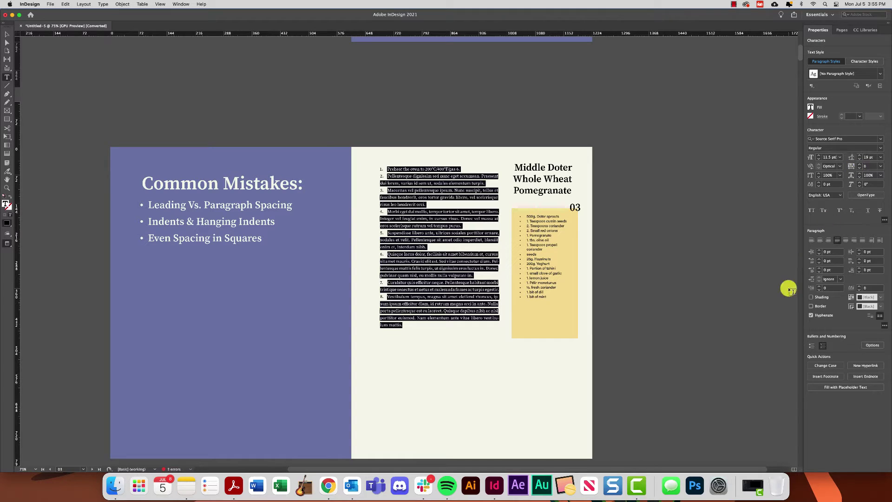
# - Set the space after each recipe step to 1 pt and compare it with the line spacing inside step 3
pyautogui.click(859, 270)
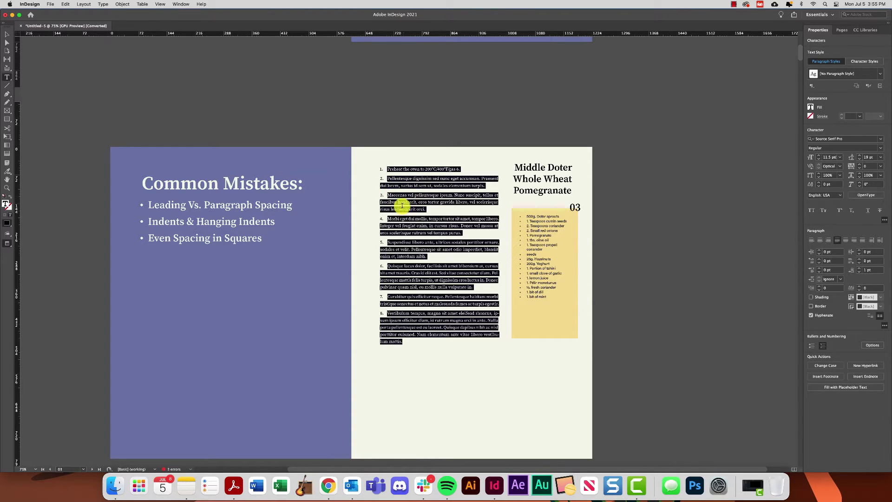
pyautogui.click(390, 195)
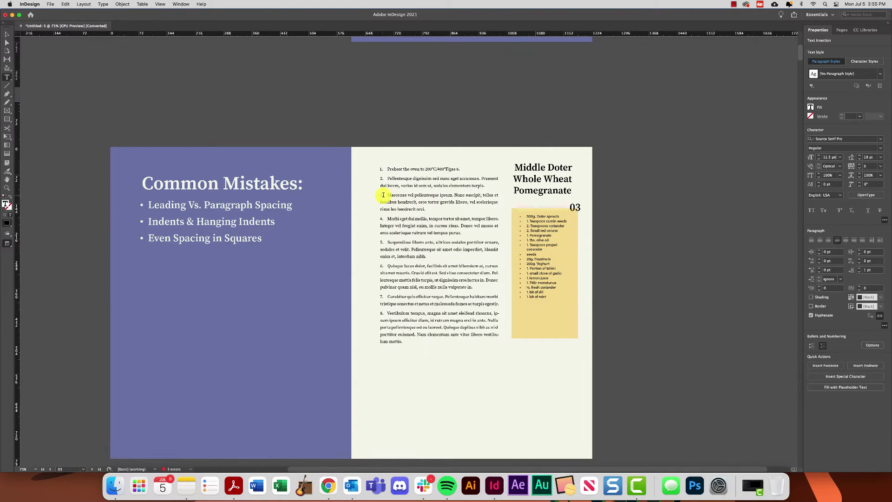
pyautogui.moveTo(391, 195); pyautogui.dragTo(430, 207)
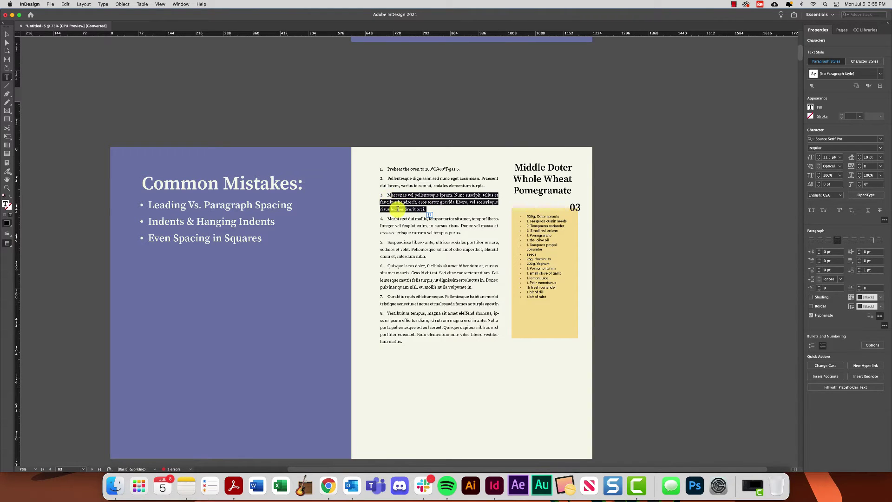
pyautogui.click(382, 210)
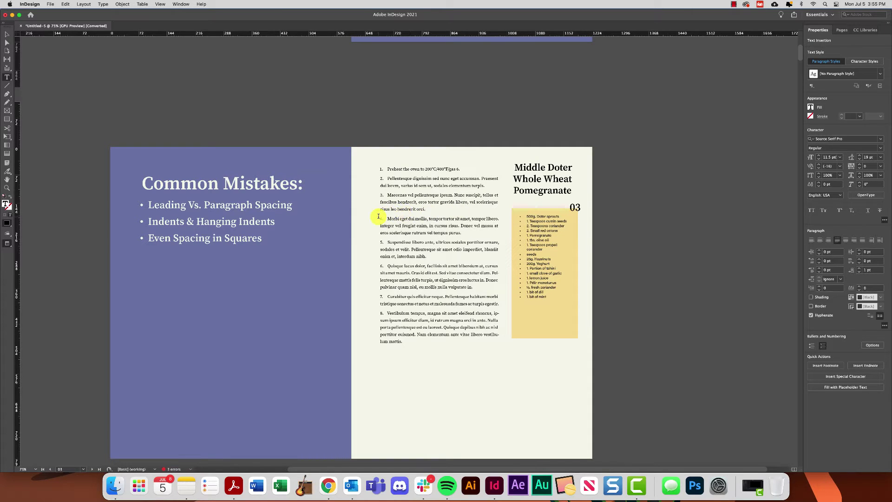
# - Set the leading of the whole numbered recipe list to 13 pt and its space after to 11 pt
pyautogui.tripleClick(389, 220)
pyautogui.press('super+a')
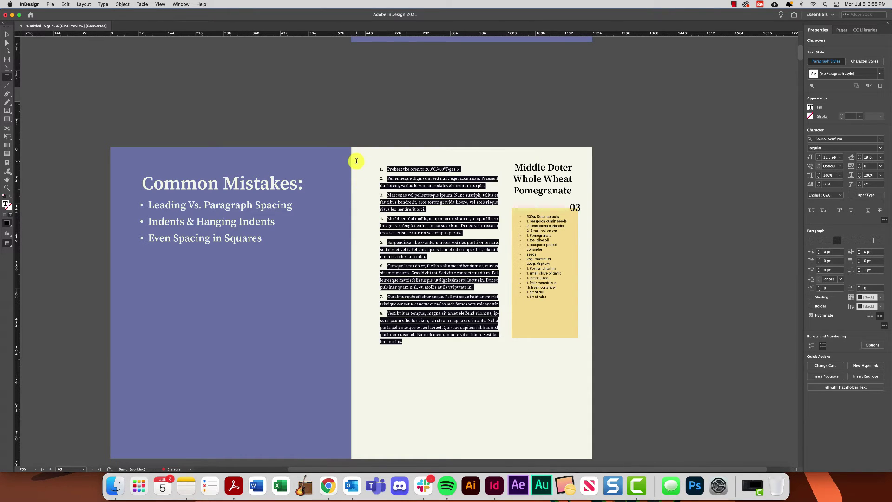
pyautogui.click(860, 159)
pyautogui.click(860, 160)
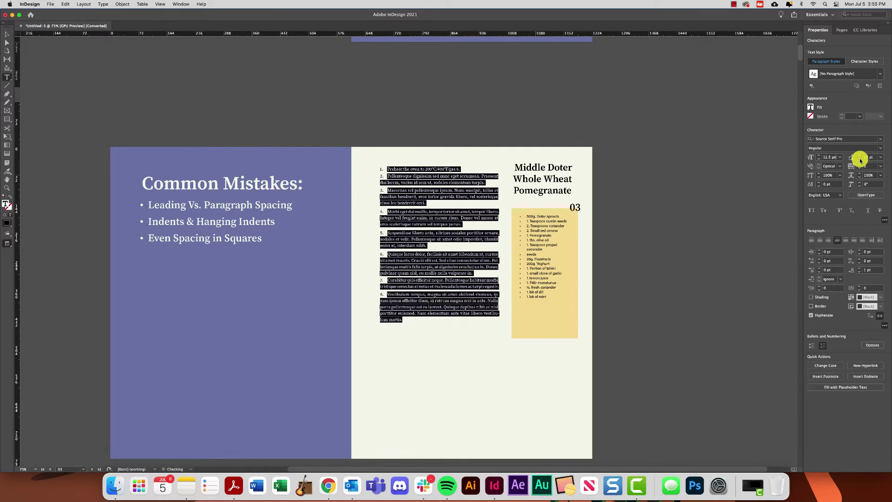
pyautogui.click(860, 160)
pyautogui.click(859, 160)
pyautogui.click(859, 159)
pyautogui.click(859, 160)
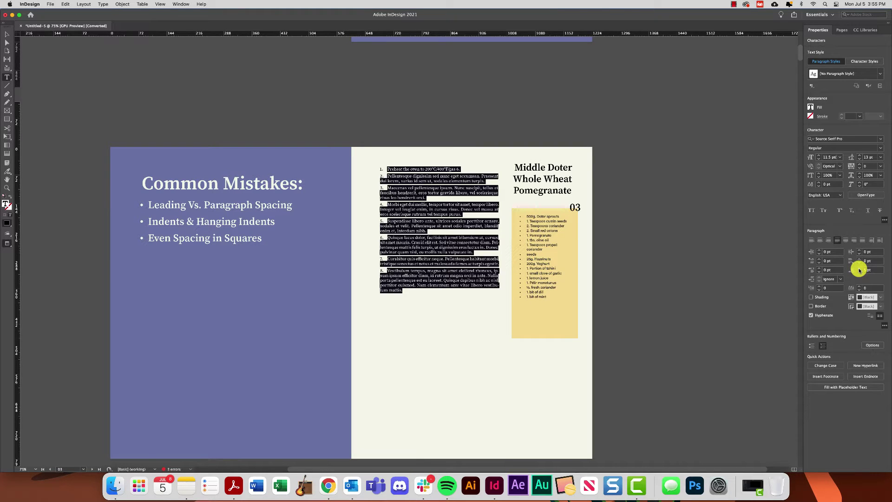
pyautogui.click(859, 270)
pyautogui.click(860, 270)
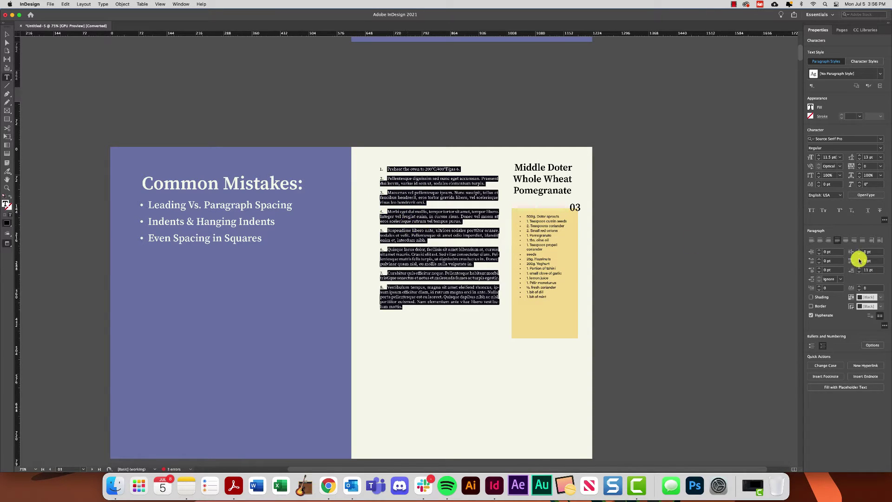
# - Set the space after of the whole numbered recipe list to 13 pt and its leading to 14 pt
pyautogui.click(443, 212)
pyautogui.tripleClick(408, 301)
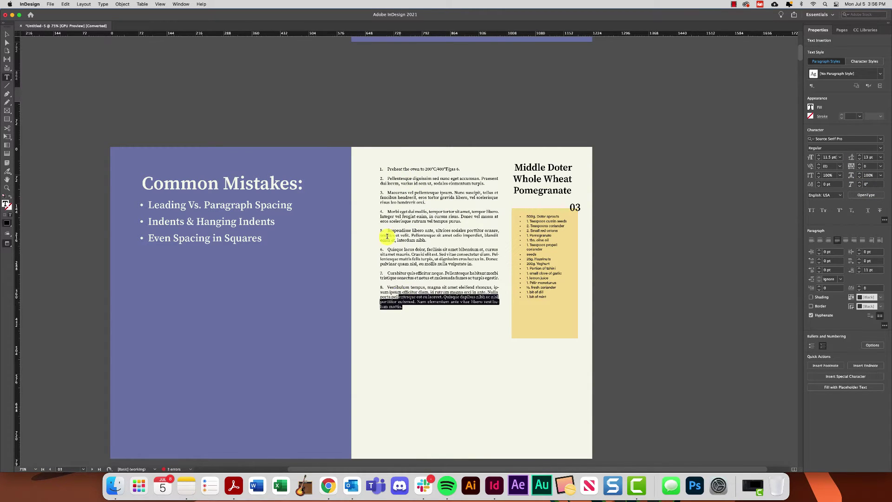
pyautogui.click(859, 269)
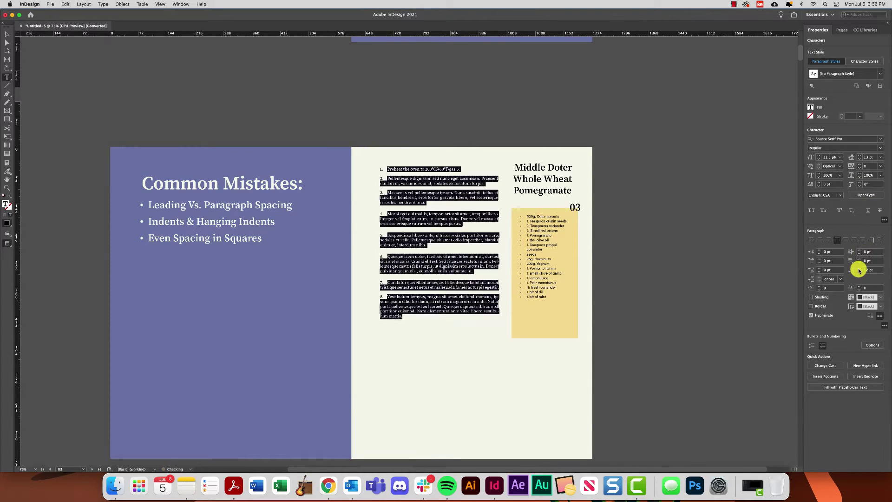
pyautogui.click(859, 270)
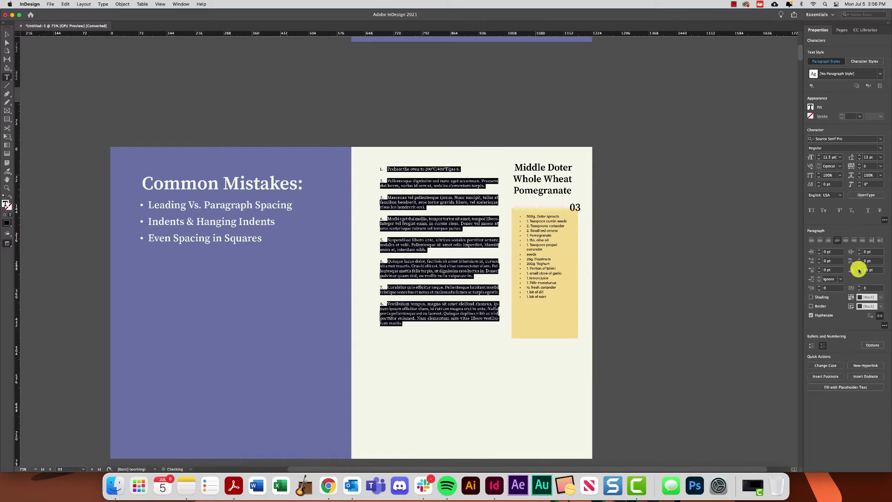
pyautogui.click(860, 157)
pyautogui.click(859, 157)
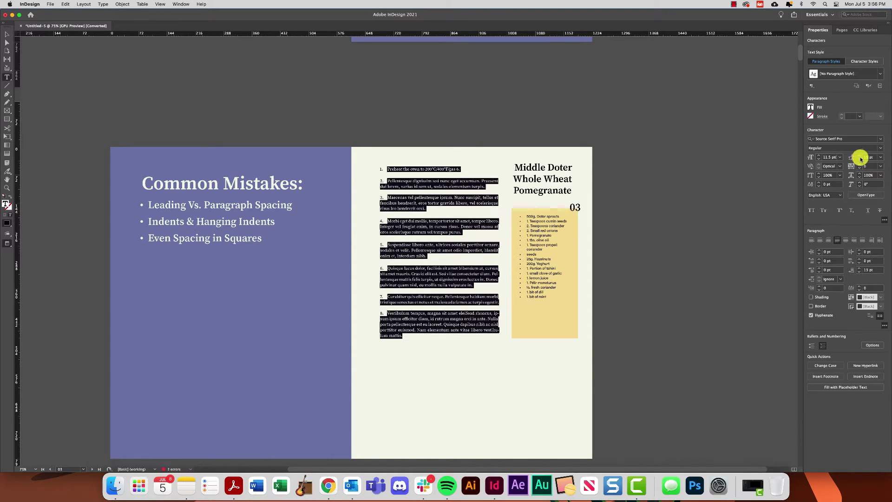
pyautogui.click(860, 158)
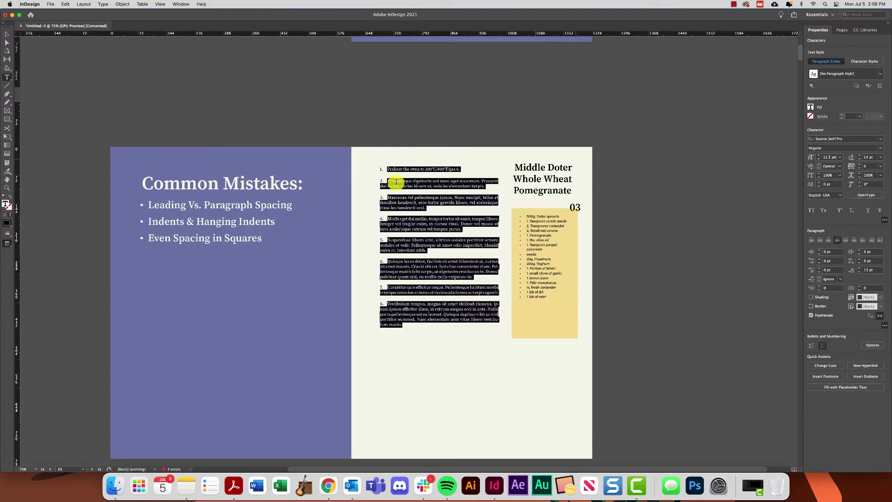
pyautogui.click(418, 203)
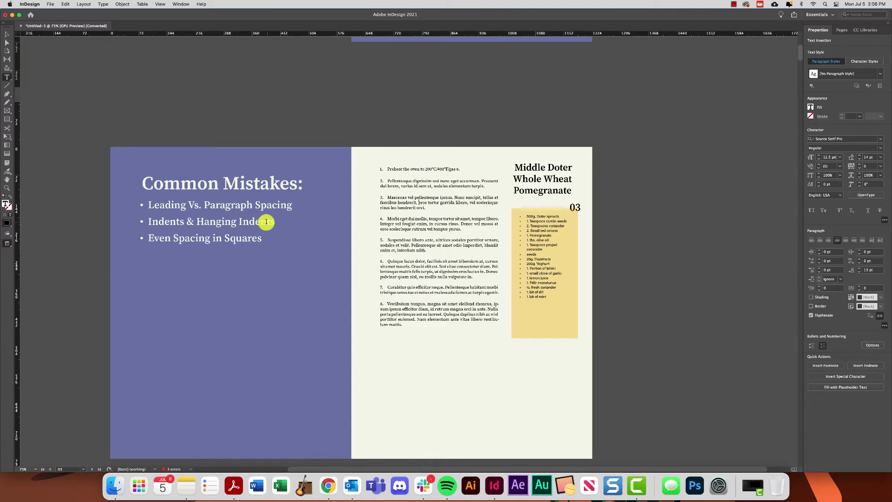
# - Set the left indent of all numbered recipe steps to 21 pt
pyautogui.moveTo(268, 221); pyautogui.dragTo(149, 221)
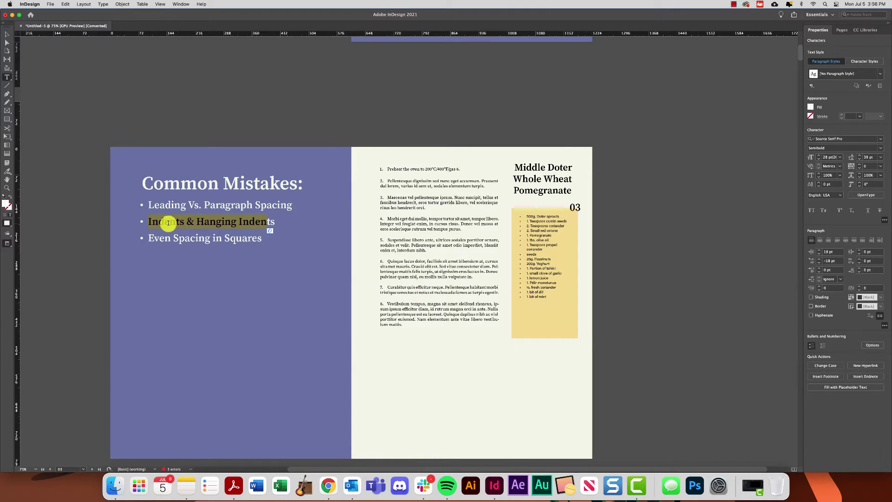
pyautogui.click(405, 223)
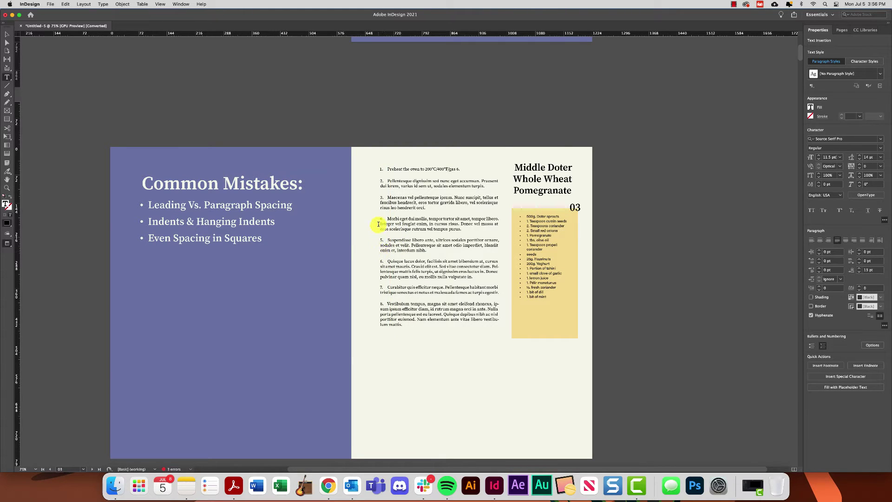
pyautogui.moveTo(404, 324); pyautogui.dragTo(348, 126)
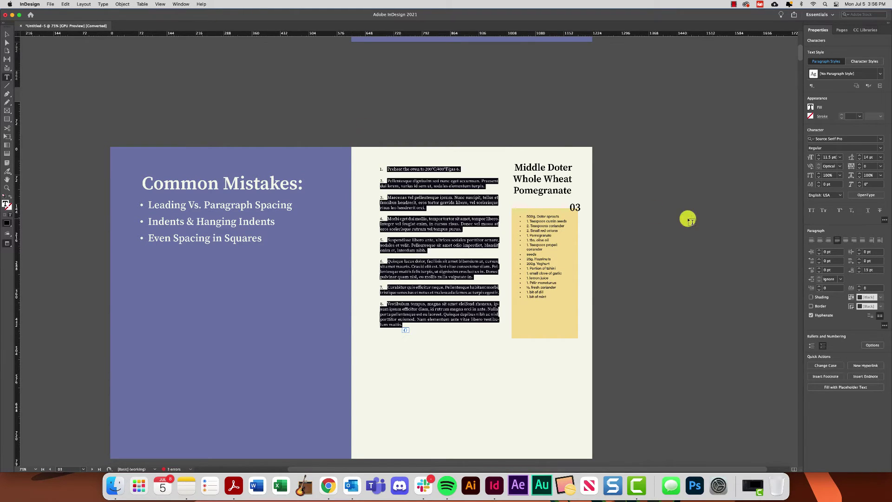
pyautogui.click(819, 250)
pyautogui.click(819, 250)
pyautogui.click(820, 250)
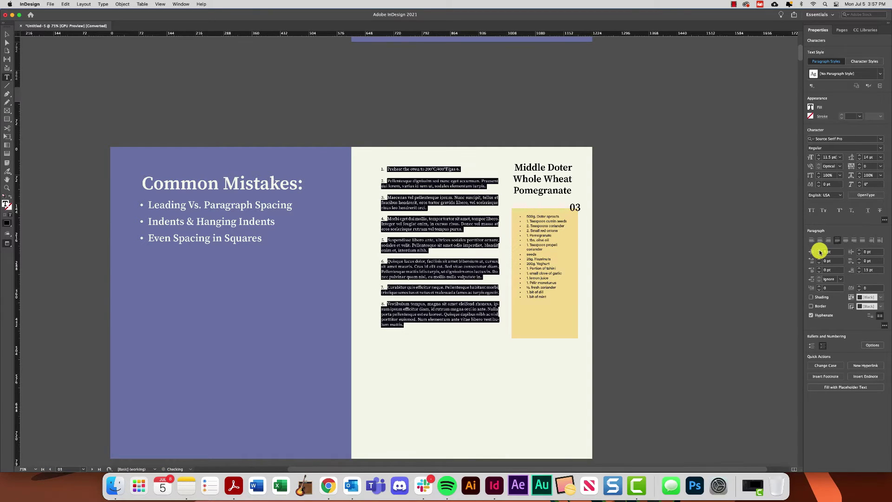
pyautogui.click(820, 250)
pyautogui.click(820, 251)
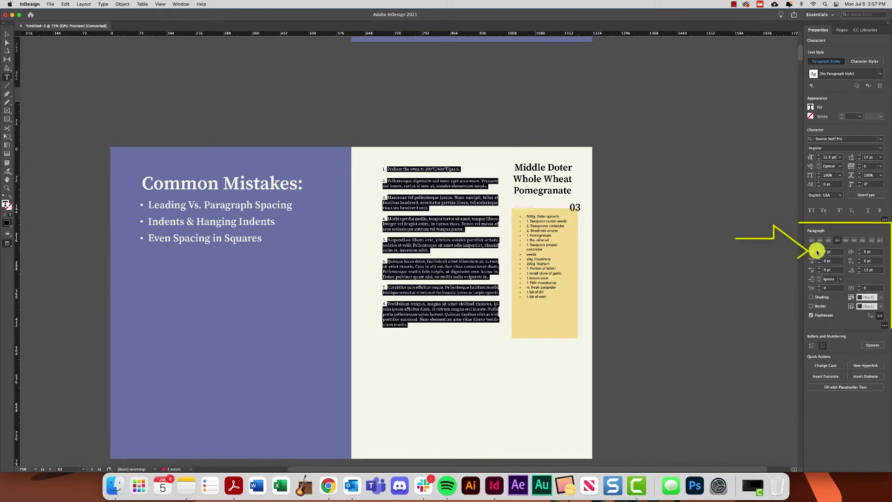
pyautogui.click(819, 250)
pyautogui.click(819, 251)
pyautogui.click(819, 251)
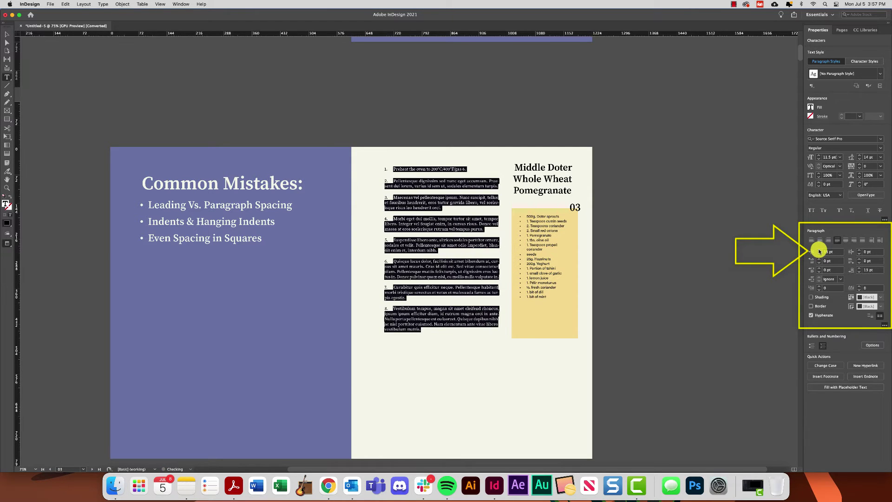
pyautogui.click(819, 250)
pyautogui.click(819, 250)
pyautogui.click(820, 250)
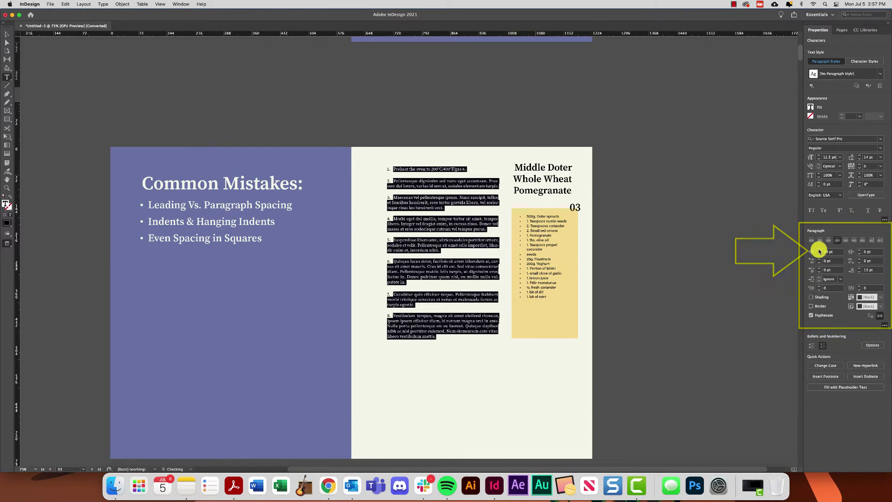
pyautogui.click(819, 250)
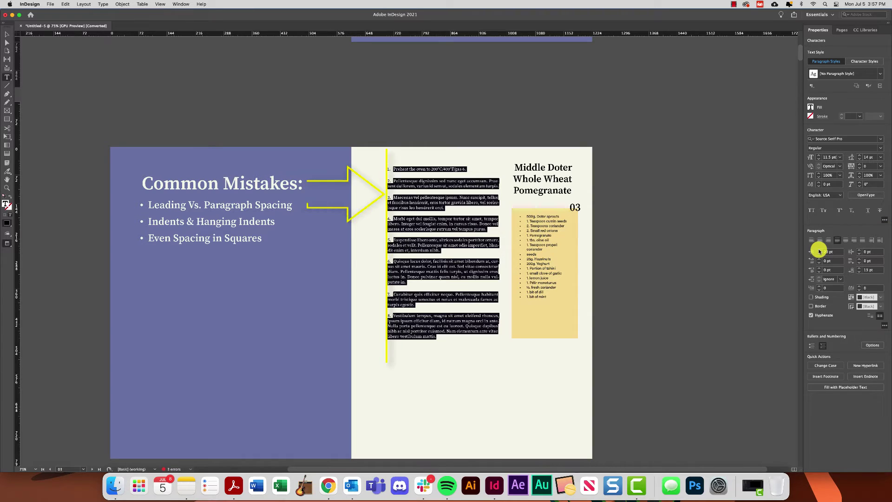
pyautogui.click(820, 251)
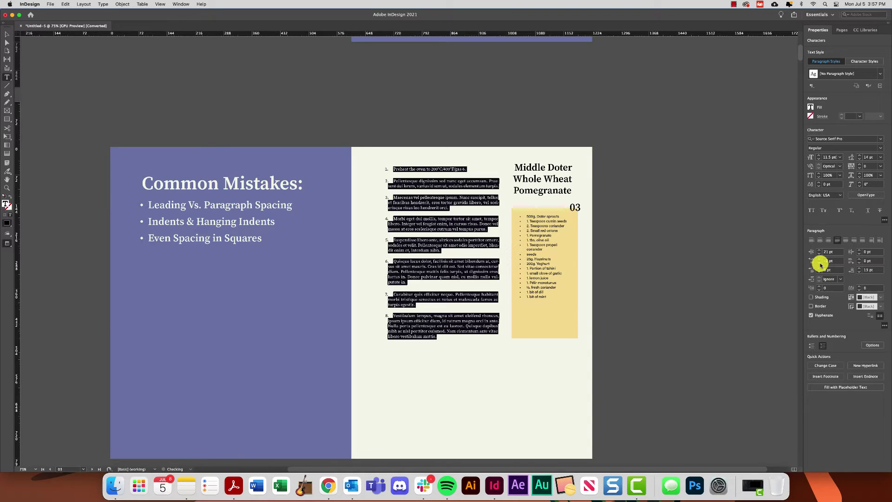
# - Give the numbered recipe steps a hanging indent with a first line indent of -18 pt
pyautogui.click(820, 263)
pyautogui.click(820, 263)
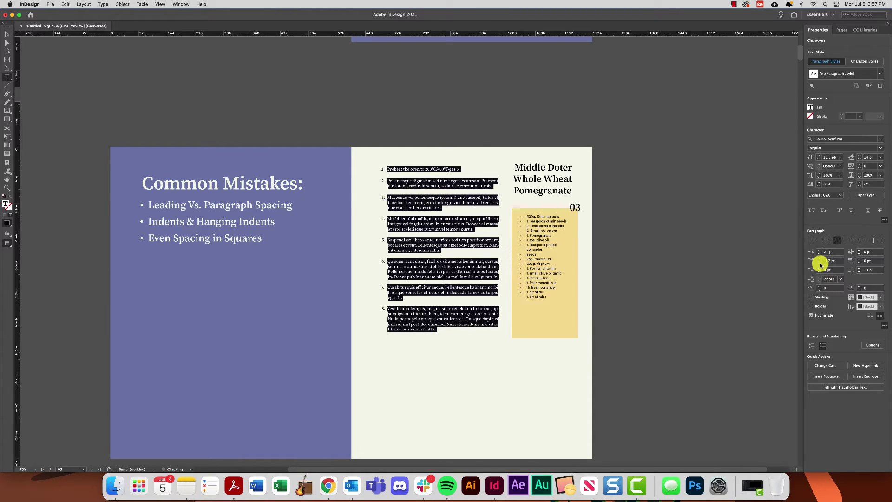
pyautogui.click(421, 292)
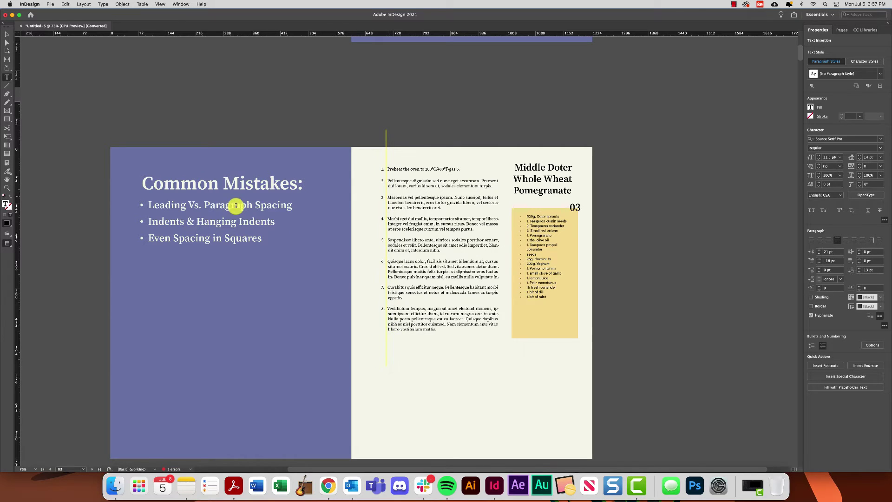
# - Merge the stray "seeds" bullet into the "1. Teaspoon propeli coriander" ingredient above it
pyautogui.click(7, 111)
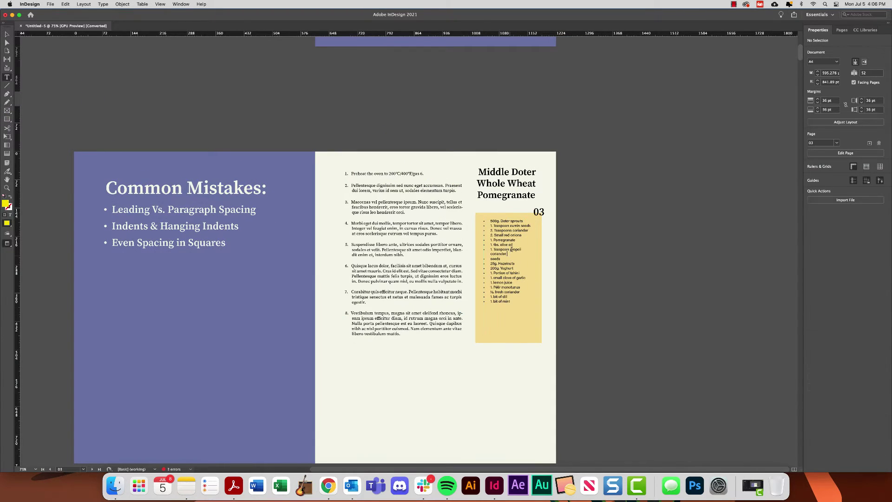
pyautogui.doubleClick(492, 223)
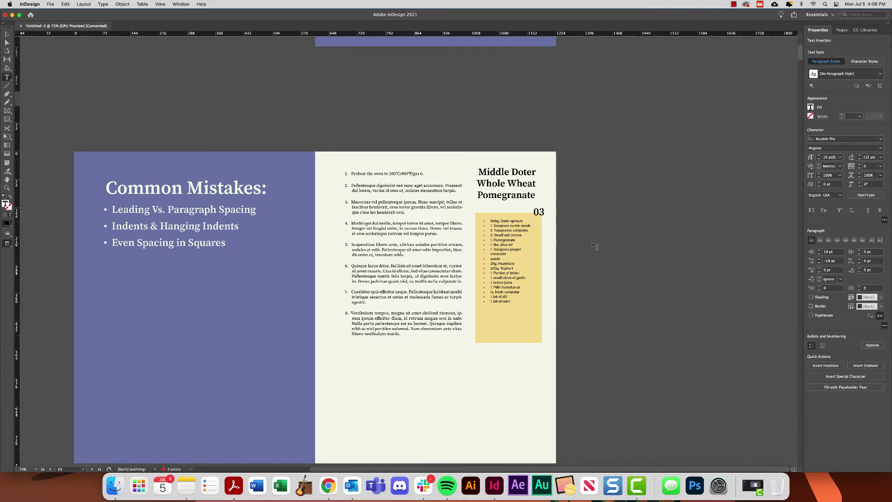
pyautogui.press('super+equal')
pyautogui.press('super+equal')
pyautogui.press('super+equal')
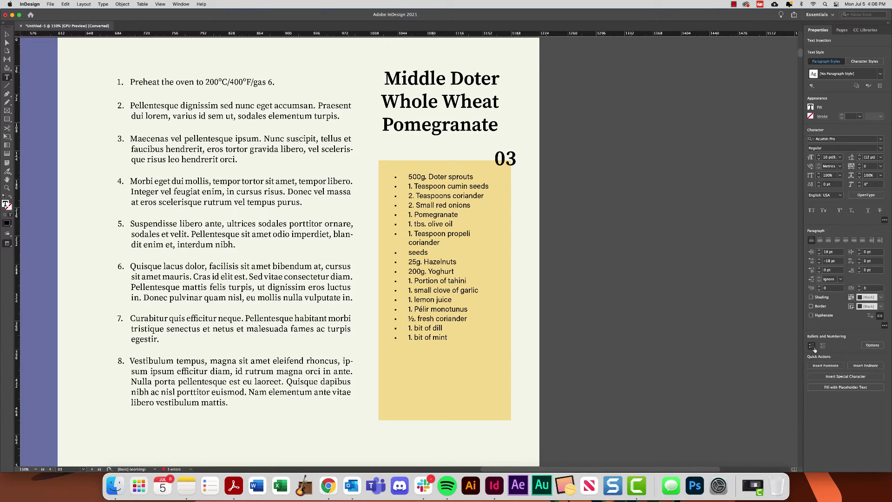
pyautogui.moveTo(411, 186); pyautogui.dragTo(432, 263)
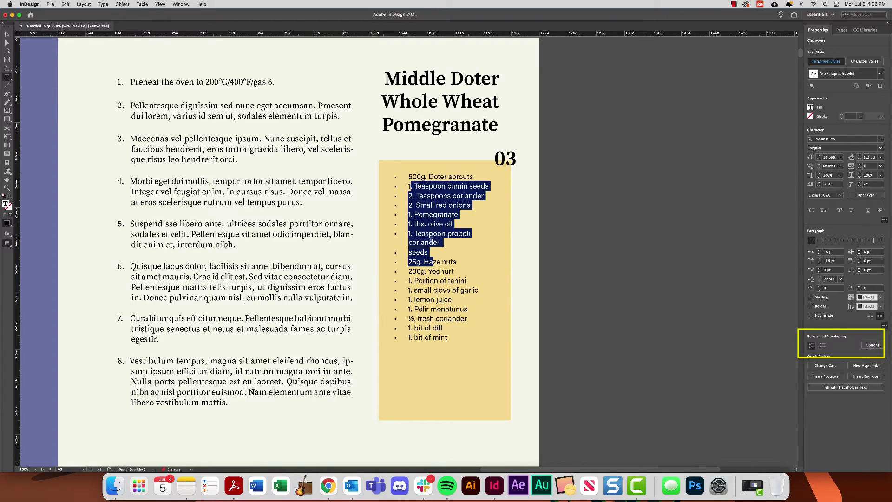
pyautogui.click(411, 252)
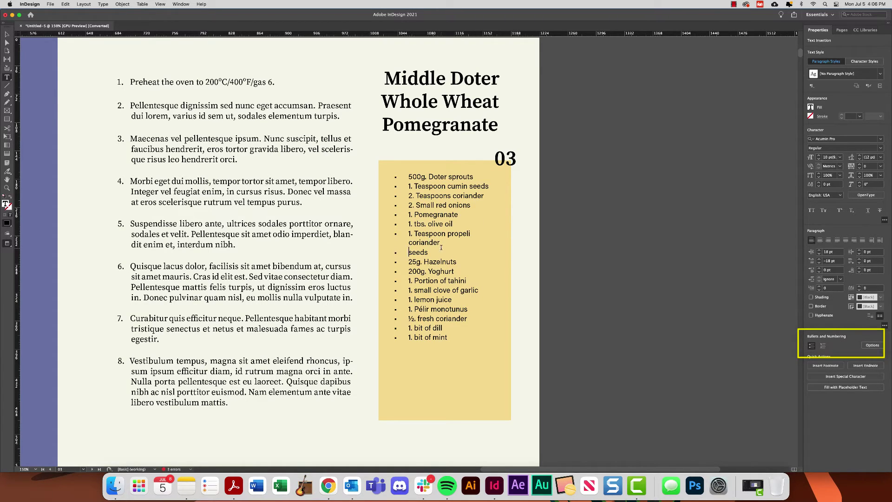
pyautogui.press('BackSpace')
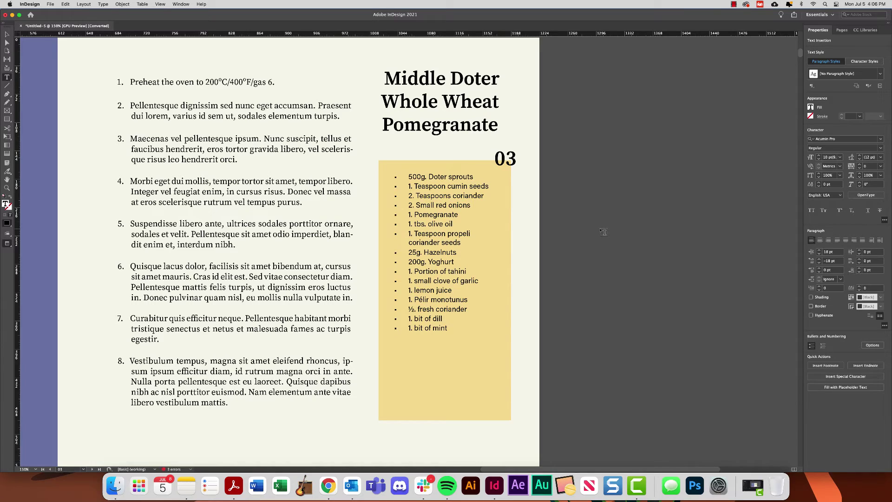
# - Insert "mustard" before "seeds" in the propeli coriander ingredient and start a new paragraph at "seeds"
pyautogui.write('mustard')
pyautogui.click(471, 242)
pyautogui.press('Return')
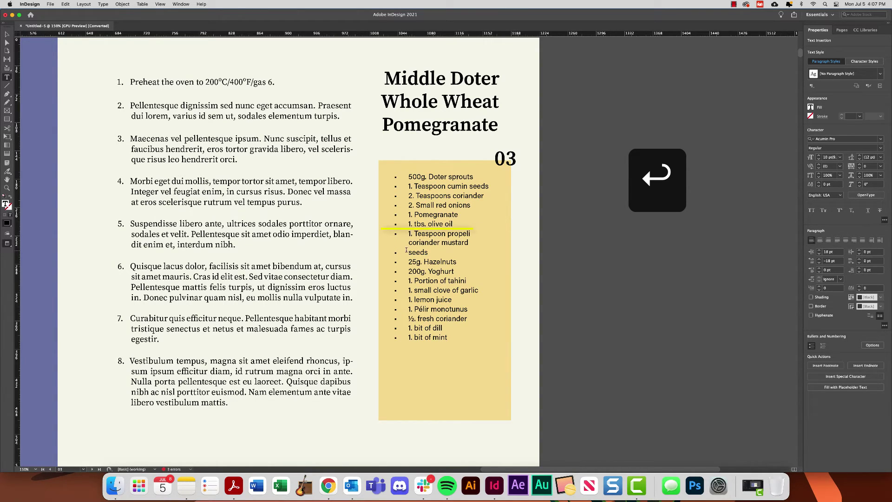
# - Replace the paragraph break before "seeds" with a forced line break and select the whole mustard seeds ingredient
pyautogui.press('BackSpace')
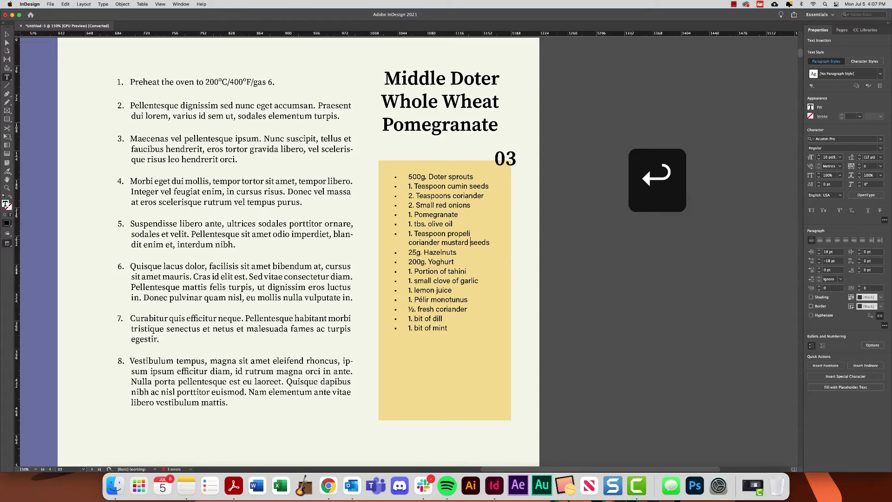
pyautogui.hotkey('shift', 'Return')
pyautogui.hotkey('shift', 'Return')
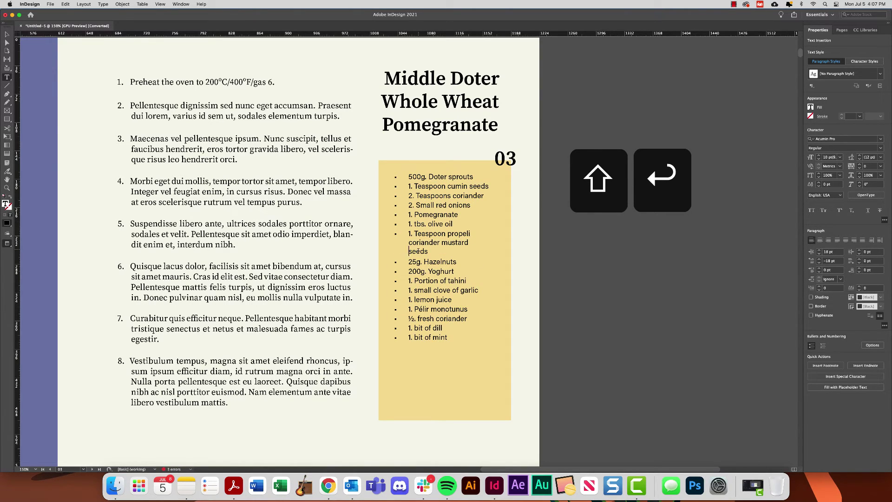
pyautogui.moveTo(428, 251); pyautogui.dragTo(409, 233)
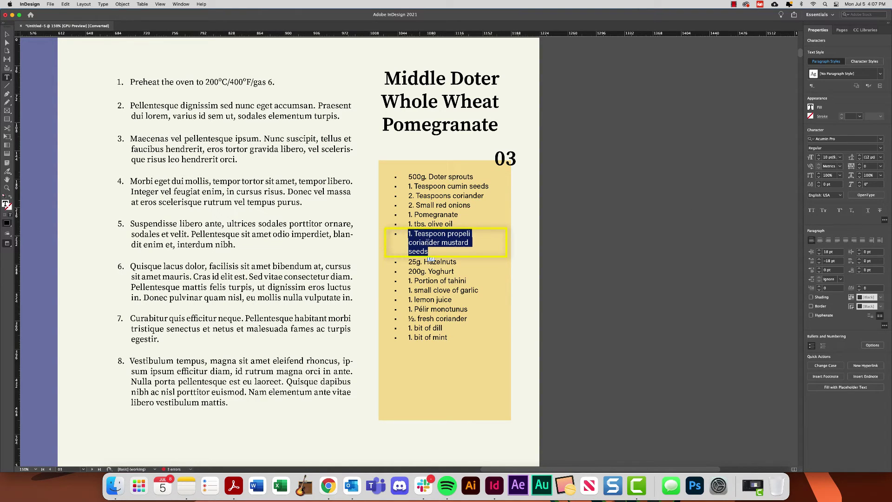
# - Remove the forced line break before "seeds", insert it again, and reselect the whole ingredient to check it
pyautogui.click(413, 251)
pyautogui.press('BackSpace')
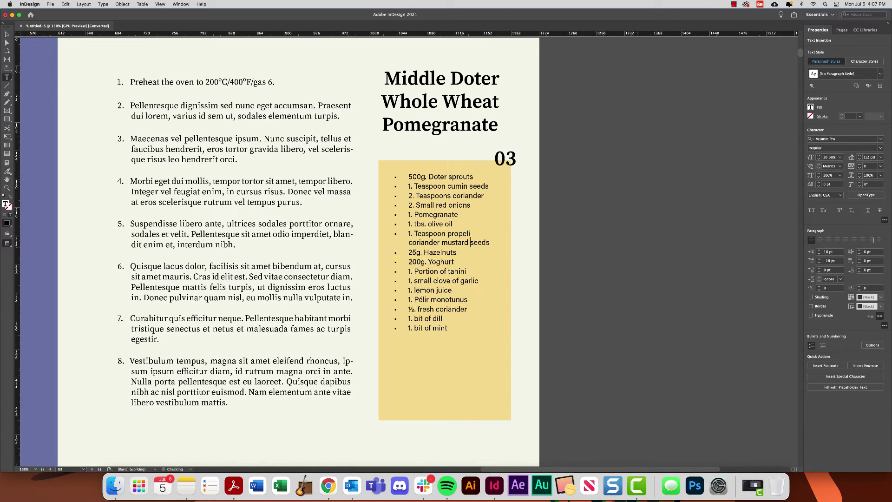
pyautogui.hotkey('shift', 'Return')
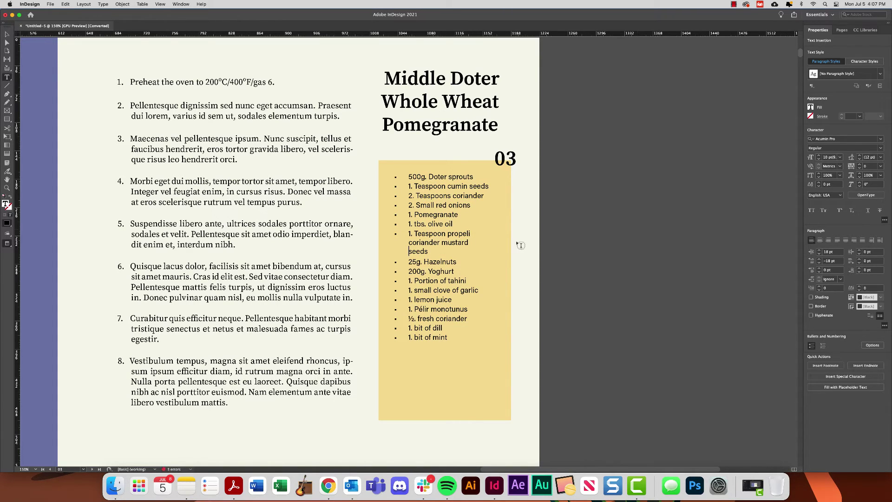
pyautogui.moveTo(428, 251); pyautogui.dragTo(397, 233)
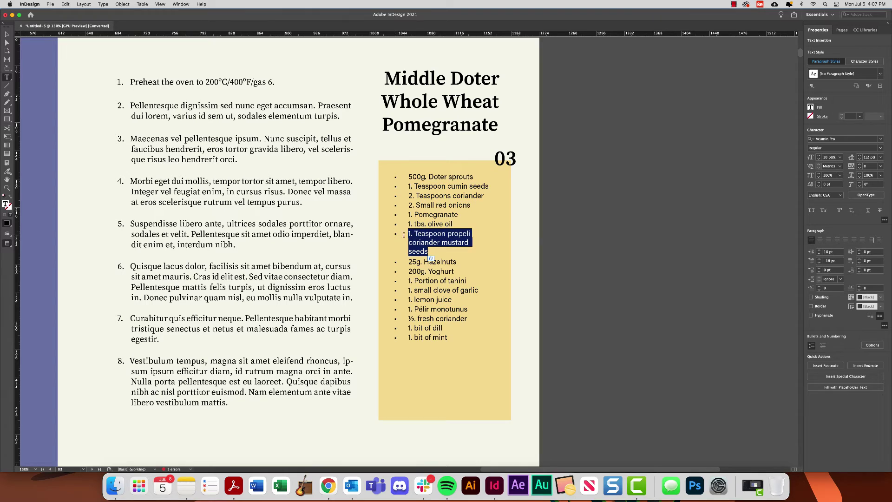
pyautogui.click(413, 240)
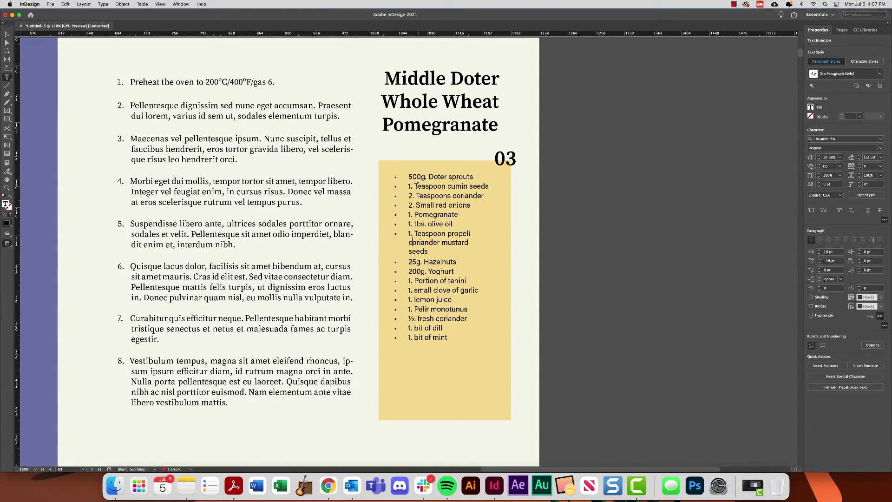
# - Set the first line indent of the whole bulleted ingredient list to -8 pt and its leading to 12 pt
pyautogui.moveTo(433, 242); pyautogui.dragTo(407, 208)
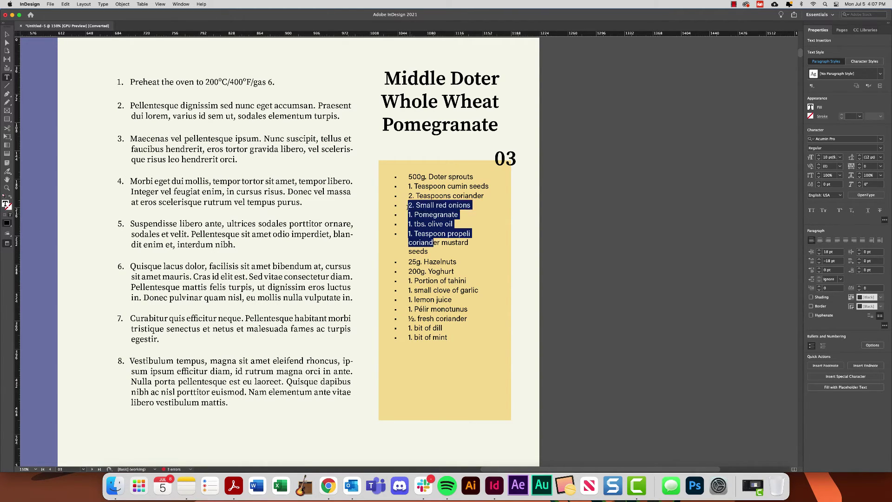
pyautogui.moveTo(408, 177); pyautogui.dragTo(450, 340)
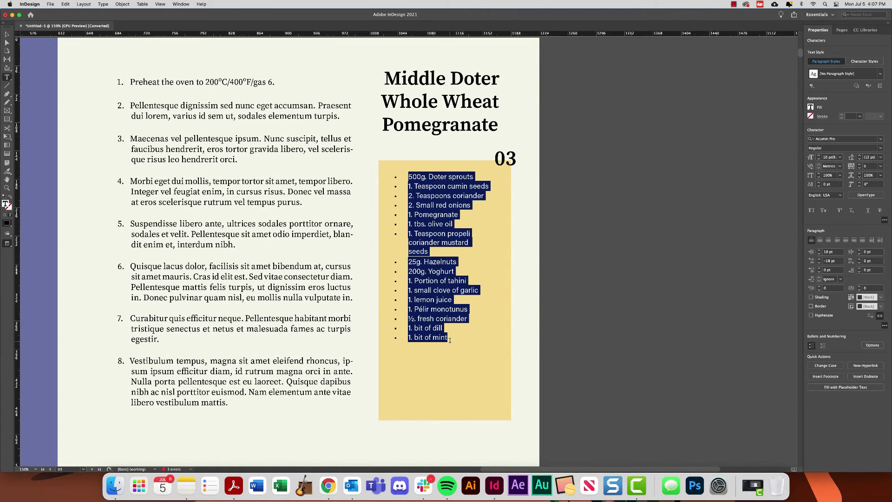
pyautogui.click(819, 260)
pyautogui.click(859, 156)
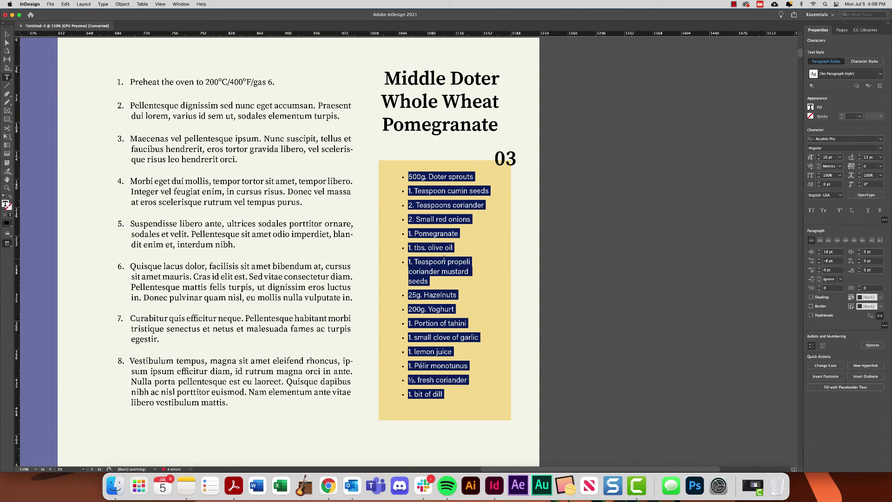
pyautogui.click(859, 159)
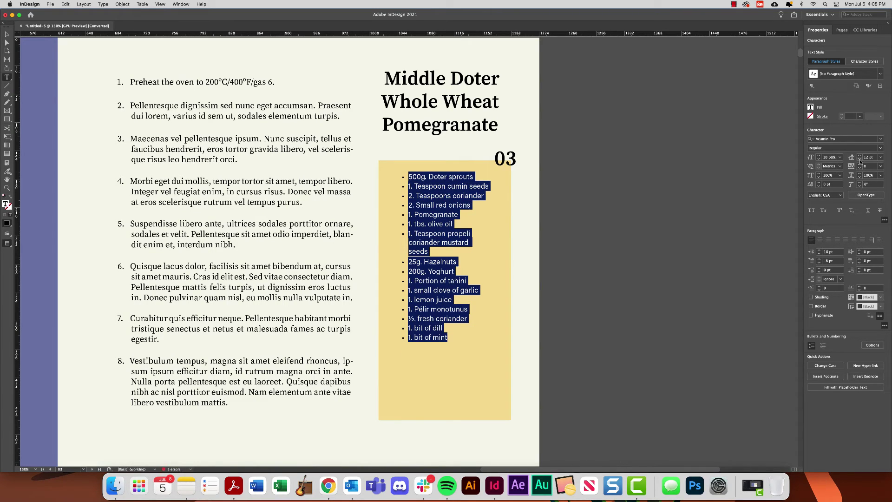
# - Remove the bullets from the entire ingredient list and increase the space after each ingredient
pyautogui.click(859, 269)
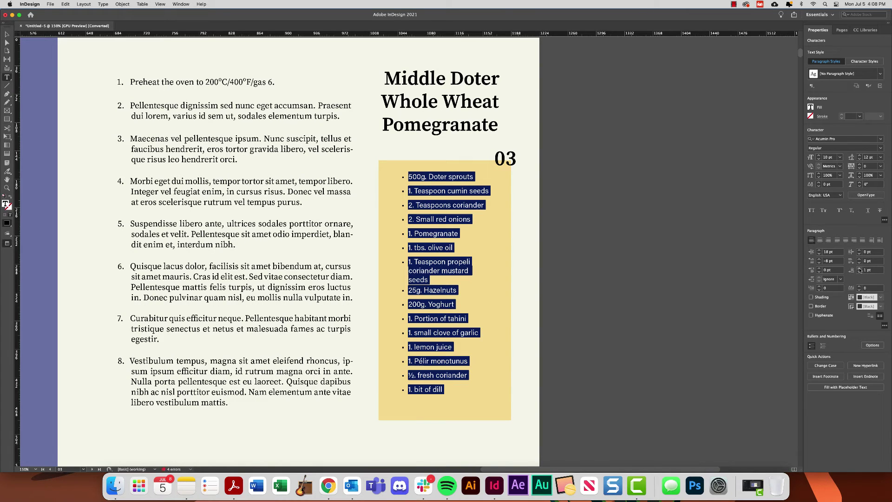
pyautogui.click(439, 283)
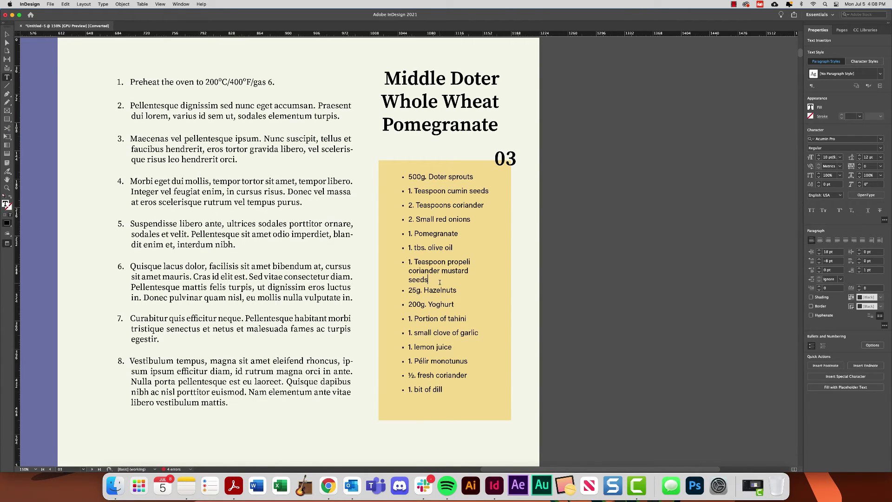
pyautogui.click(449, 333)
pyautogui.press('super+a')
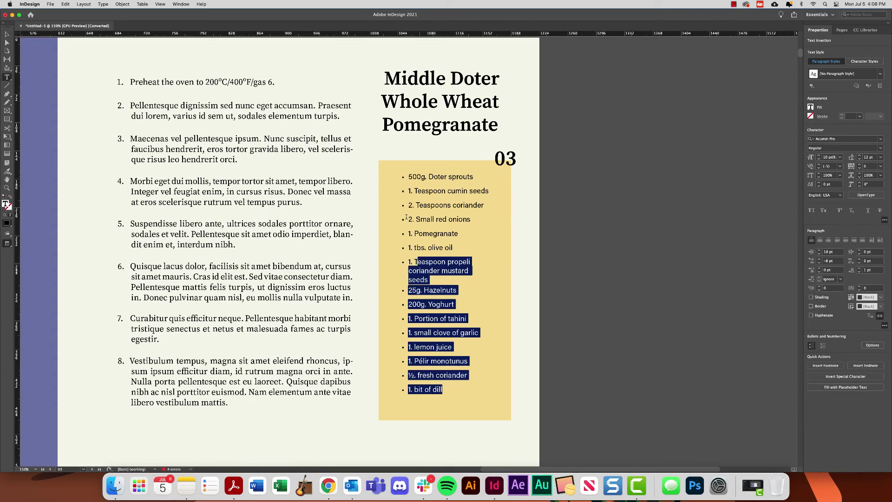
pyautogui.click(811, 346)
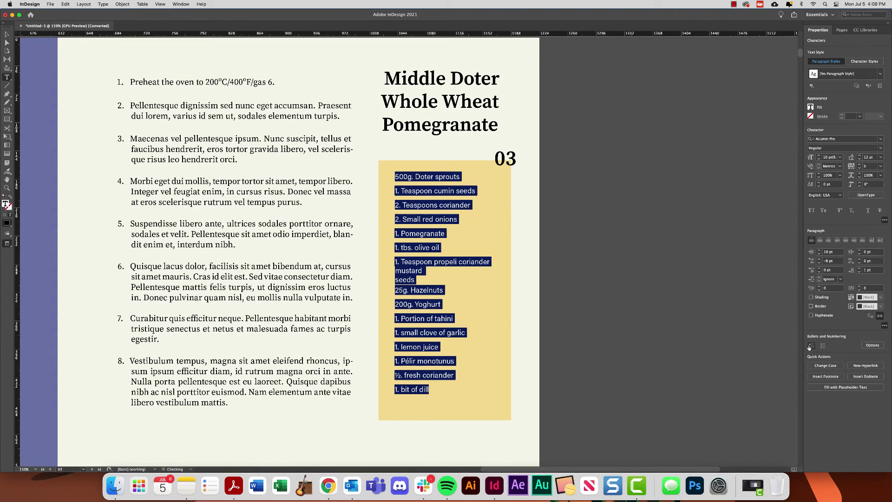
pyautogui.click(859, 269)
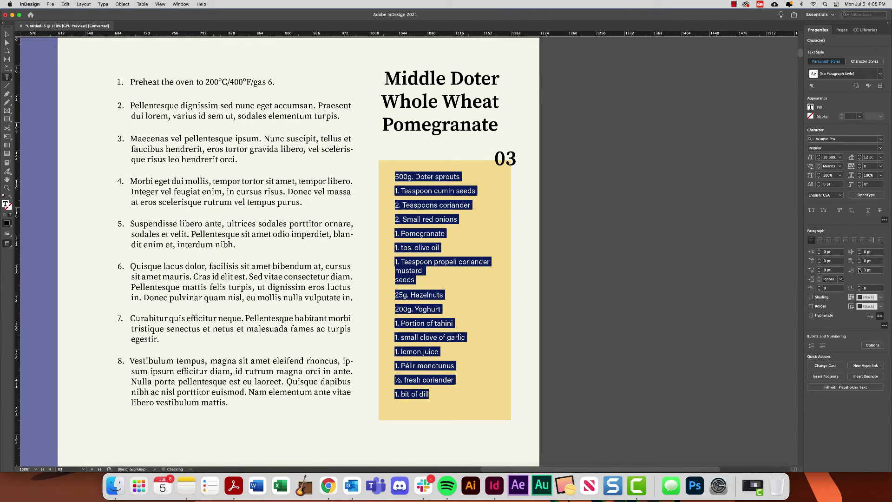
pyautogui.click(514, 303)
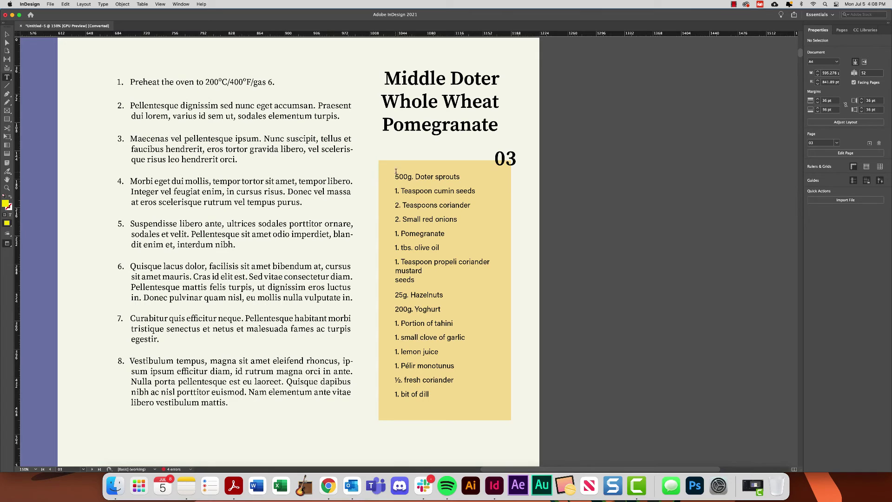
# - Remove the forced line break before "seeds" and the leftover bullet in front of "1. bit of mint"
pyautogui.click(396, 280)
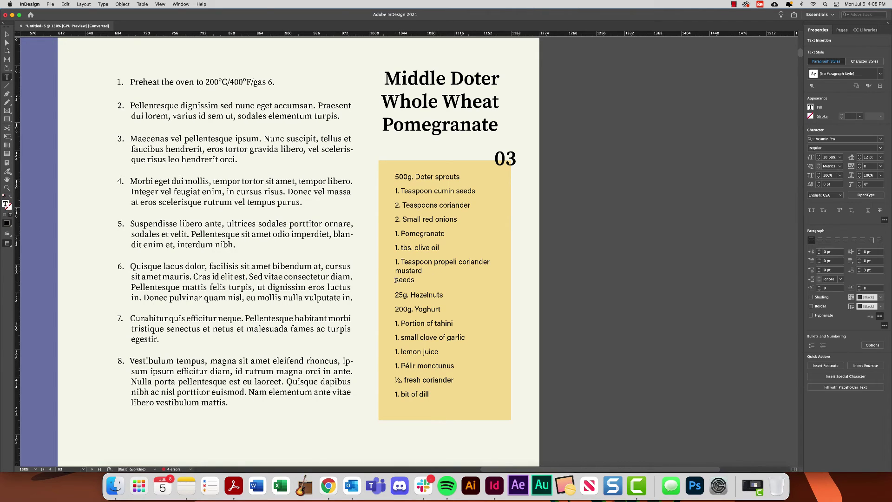
pyautogui.press('BackSpace')
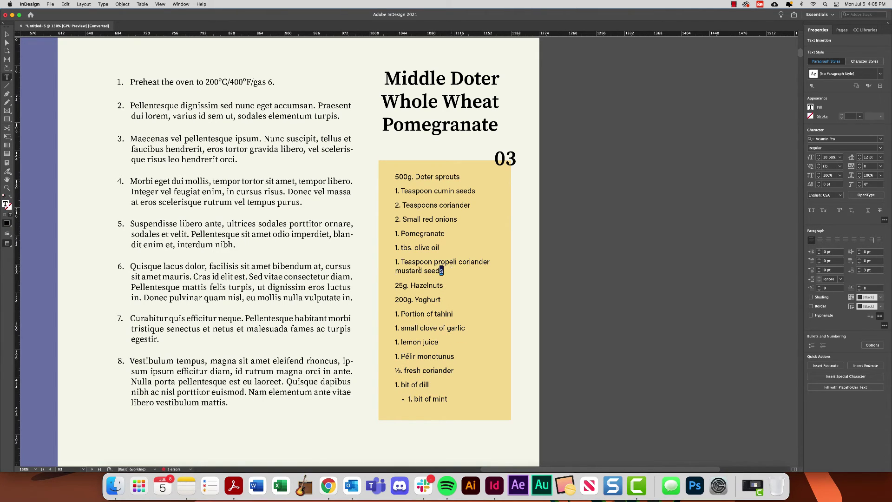
pyautogui.tripleClick(452, 262)
pyautogui.click(412, 332)
pyautogui.moveTo(404, 328); pyautogui.dragTo(428, 398)
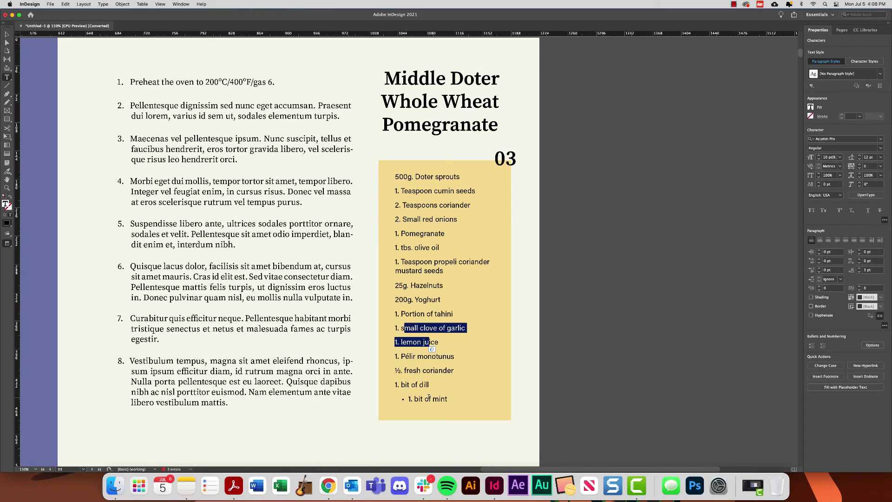
pyautogui.click(406, 398)
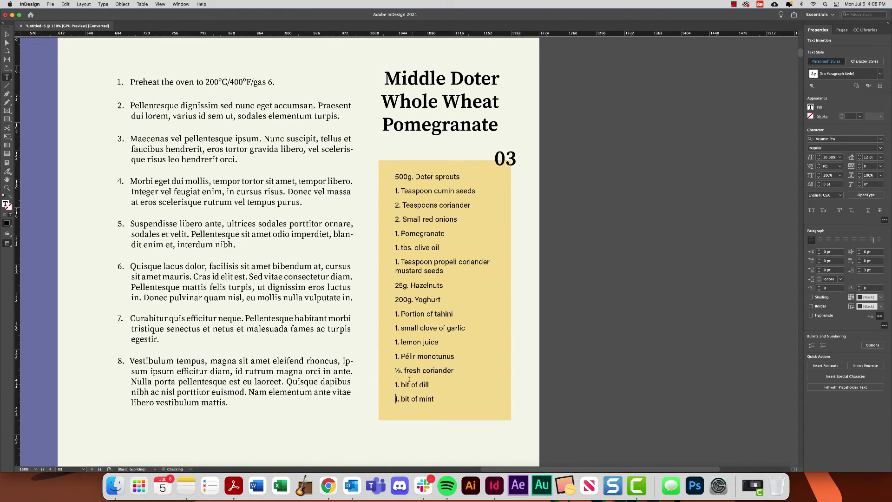
# - Try a paragraph break before "mustard", remove it again, and select the ingredient list to check its spacing
pyautogui.moveTo(402, 270); pyautogui.dragTo(428, 269)
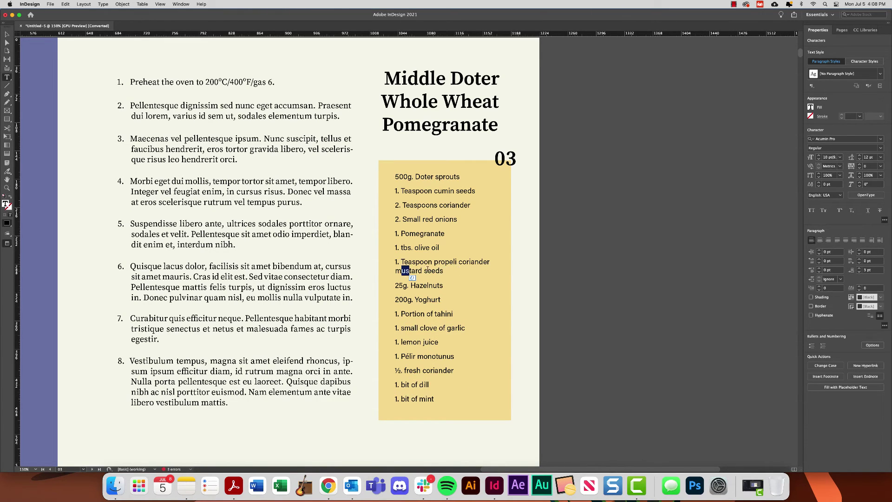
pyautogui.click(395, 271)
pyautogui.press('Return')
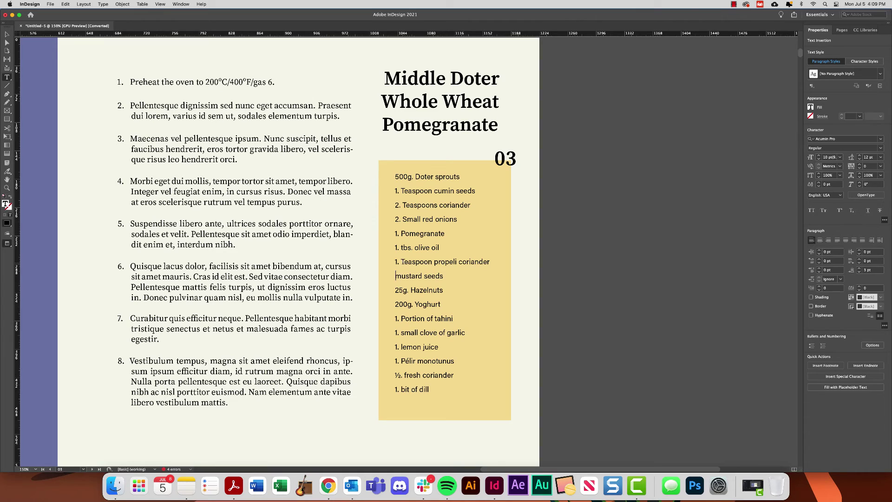
pyautogui.moveTo(399, 261); pyautogui.dragTo(486, 264)
pyautogui.click(396, 276)
pyautogui.press('BackSpace')
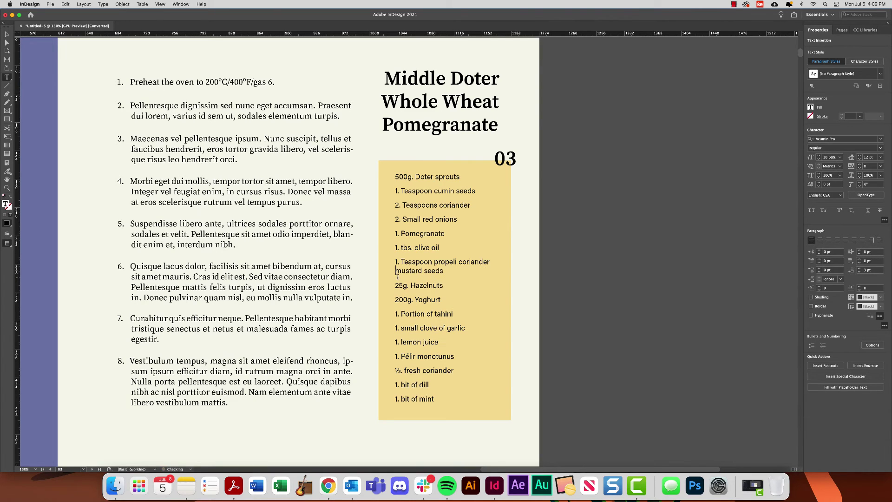
pyautogui.moveTo(398, 262); pyautogui.dragTo(451, 272)
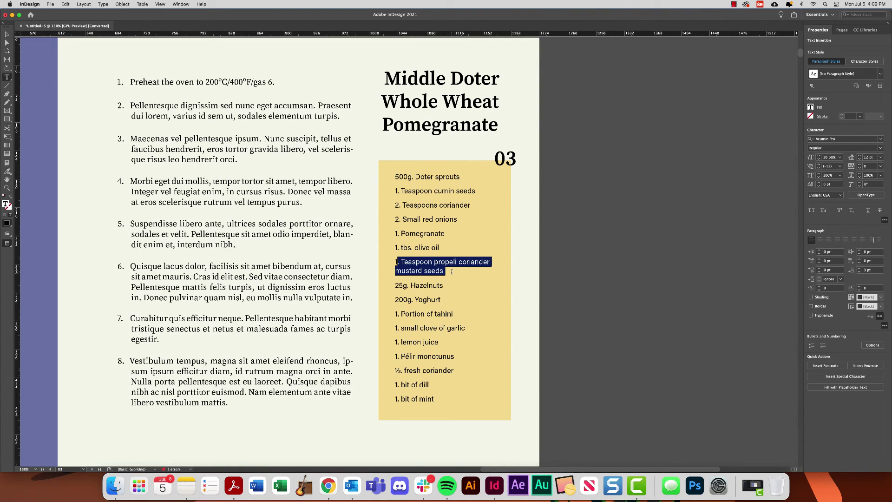
pyautogui.click(421, 271)
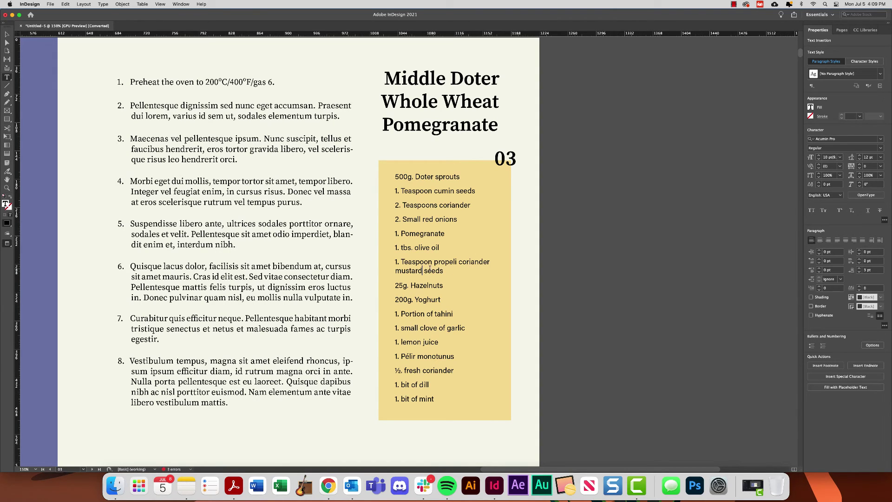
pyautogui.moveTo(404, 182); pyautogui.dragTo(435, 400)
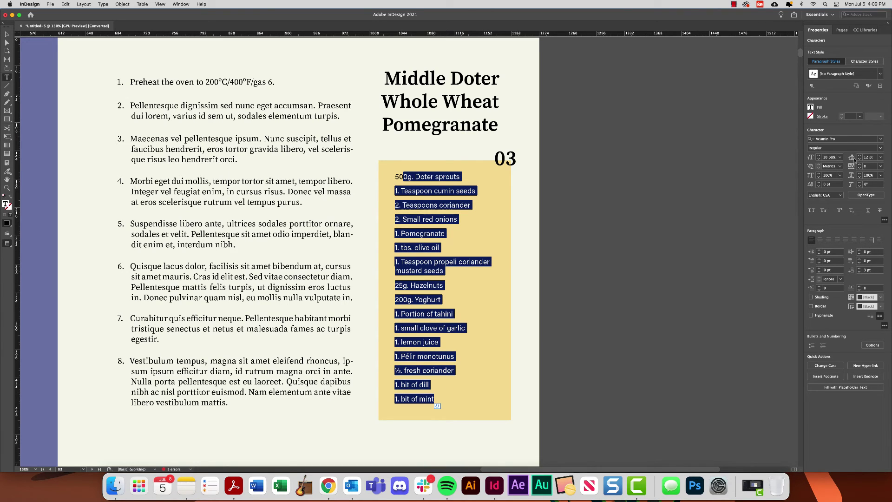
# - Insert a forced line break before "coriander" in the mustard seeds ingredient, testing it against a regular paragraph break
pyautogui.click(432, 261)
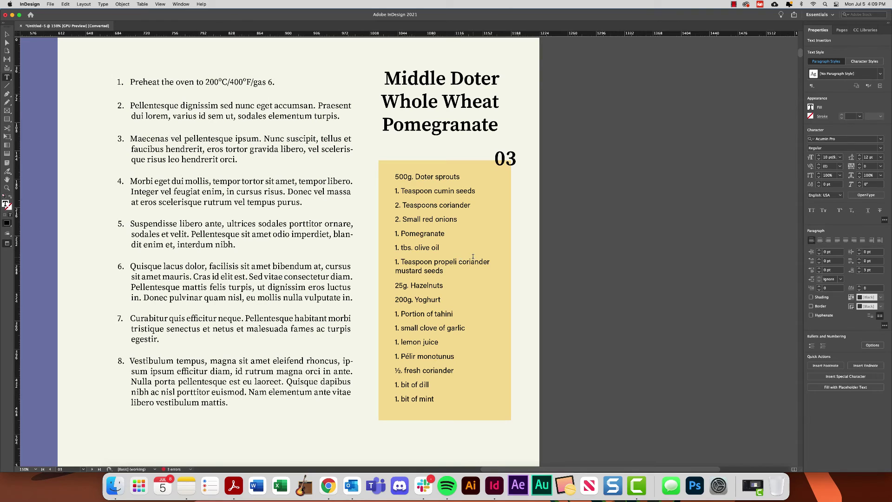
pyautogui.hotkey('shift', 'Return')
pyautogui.press('BackSpace')
pyautogui.press('Return')
pyautogui.press('BackSpace')
pyautogui.hotkey('shift', 'Return')
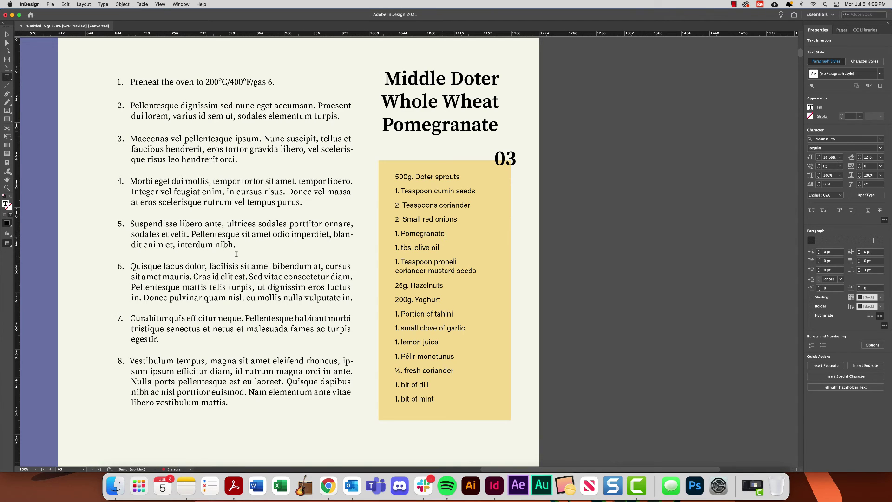
# - Move the ingredient text frame up and over until it sits against the yellow box's left edge
pyautogui.click(7, 34)
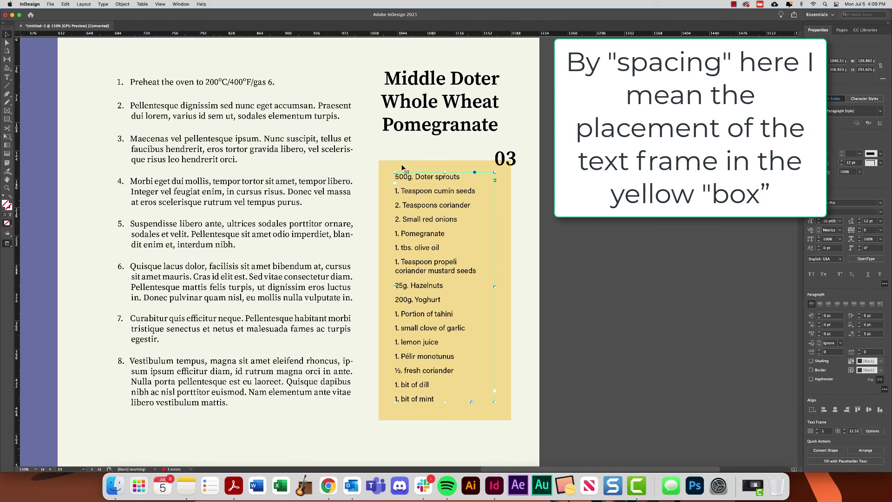
pyautogui.click(542, 212)
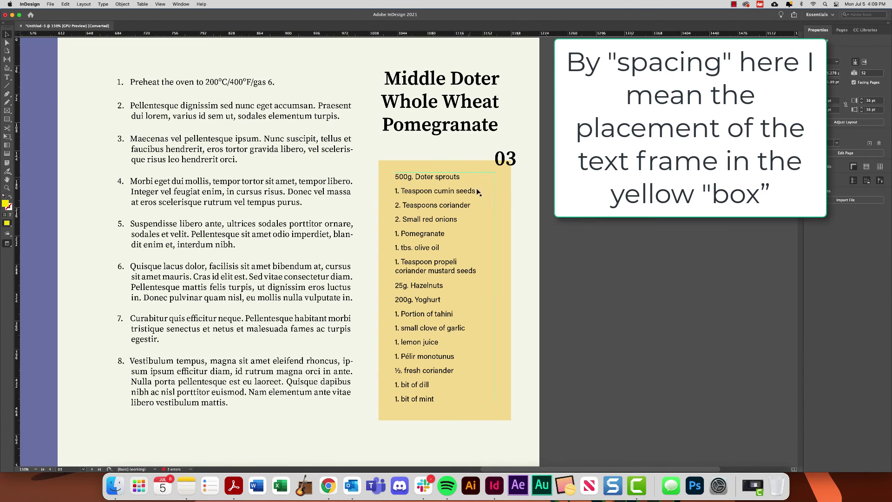
pyautogui.click(453, 220)
pyautogui.moveTo(462, 272); pyautogui.dragTo(450, 238)
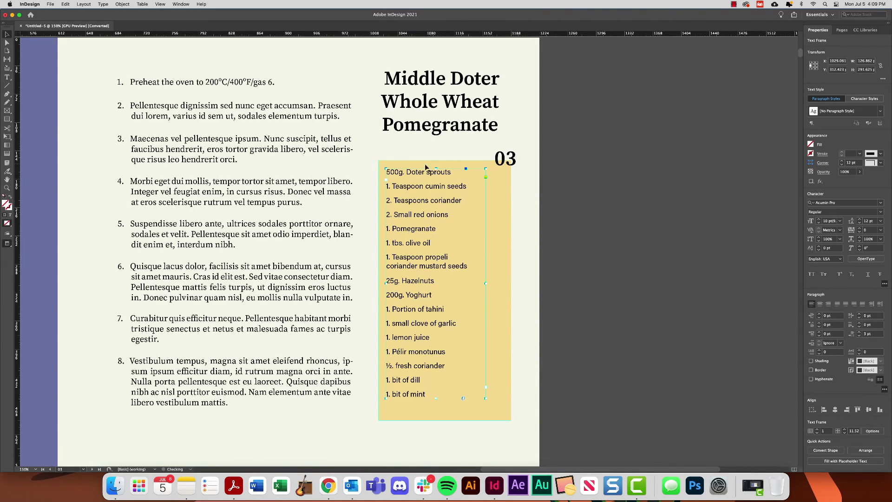
pyautogui.moveTo(437, 208); pyautogui.dragTo(410, 205)
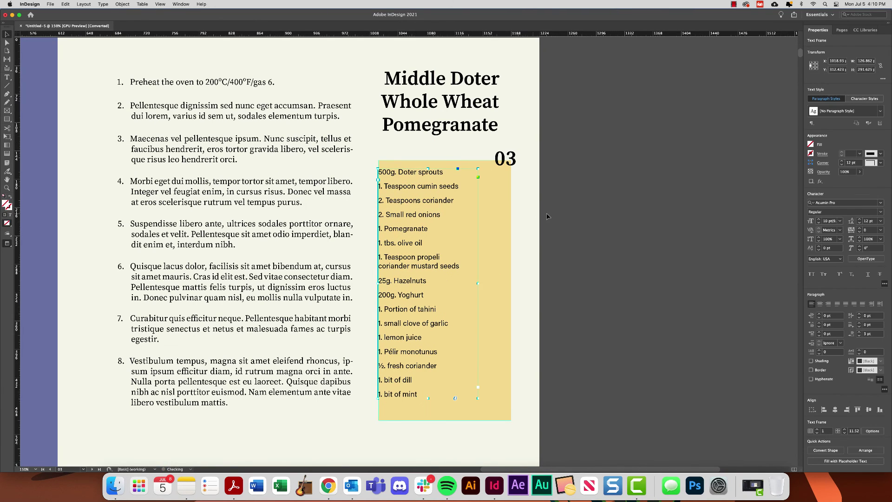
pyautogui.press('super+shift+a')
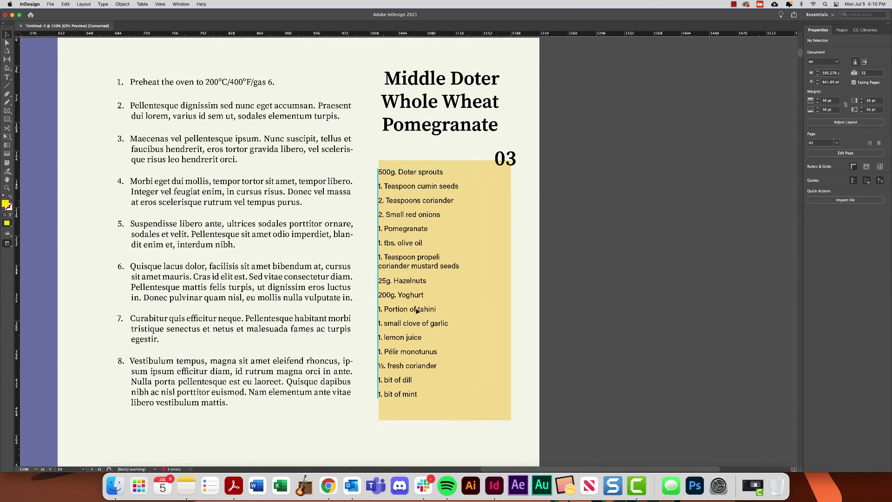
# - Place the ingredient text frame inside the yellow box with even gaps from the box's top and left edges
pyautogui.moveTo(417, 310)
pyautogui.mouseDown()
pyautogui.moveTo(437, 319)
pyautogui.moveTo(428, 313)
pyautogui.mouseUp()
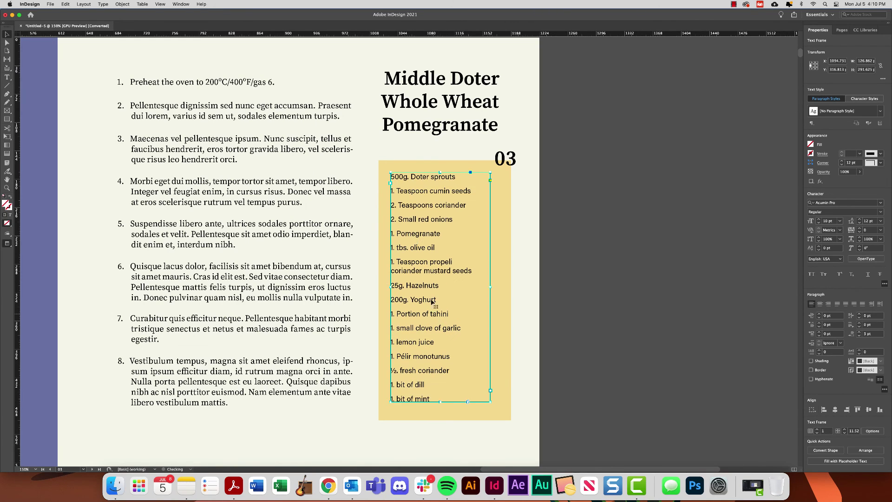
pyautogui.click(422, 154)
pyautogui.click(399, 181)
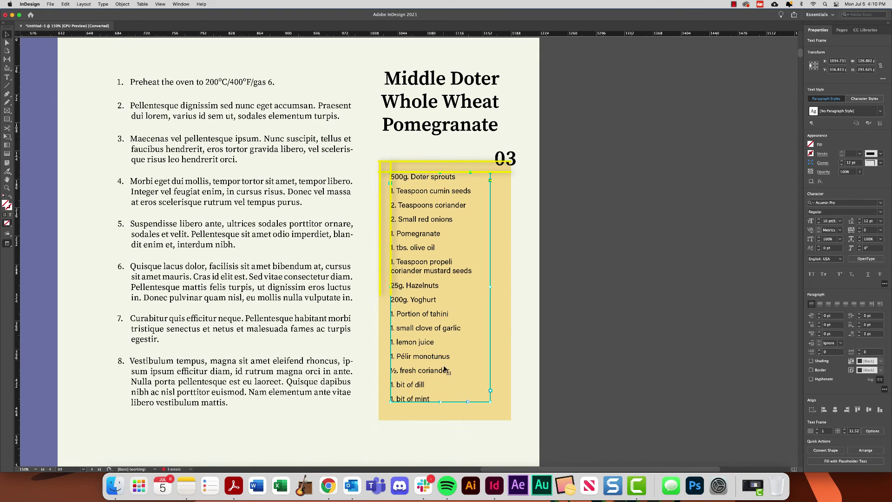
# - Shrink the yellow box around the ingredients to 324 pt high and about 135 pt wide
pyautogui.click(421, 420)
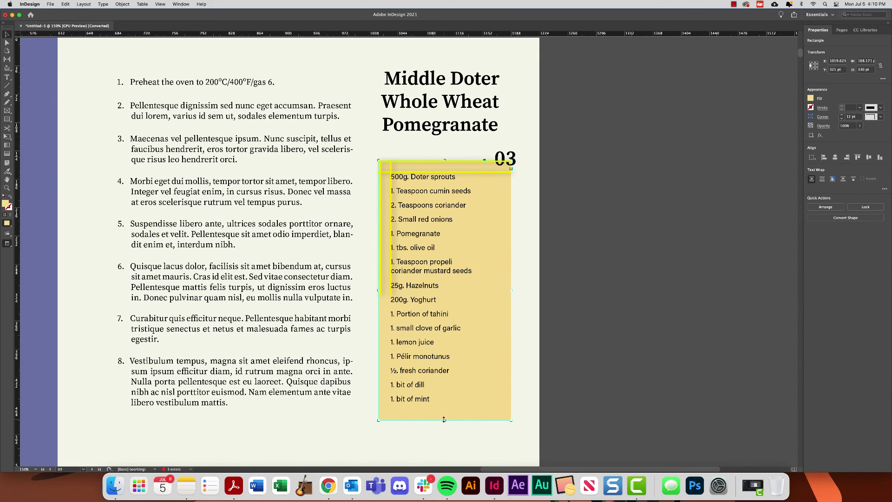
pyautogui.moveTo(444, 421); pyautogui.dragTo(446, 415)
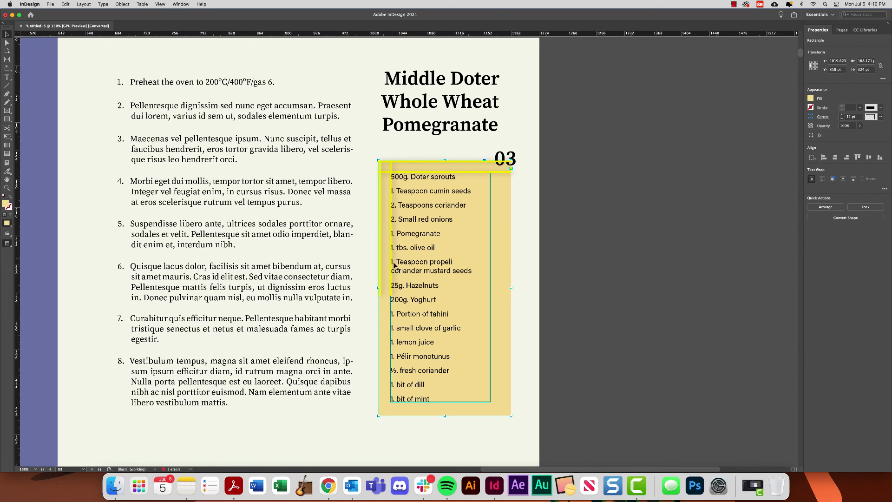
pyautogui.moveTo(511, 287); pyautogui.dragTo(485, 287)
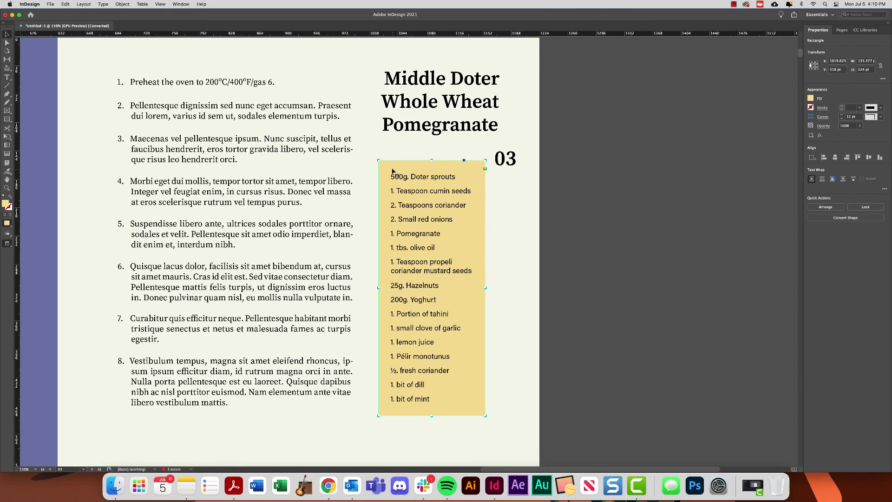
# - Select the yellow box and ingredient text frame together and move both up directly beneath the recipe title
pyautogui.click(527, 278)
pyautogui.moveTo(527, 278); pyautogui.dragTo(435, 273)
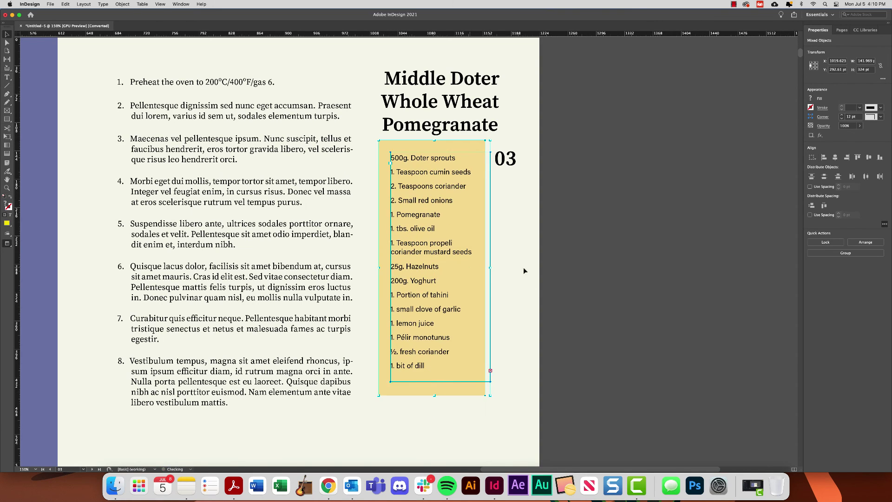
pyautogui.click(523, 267)
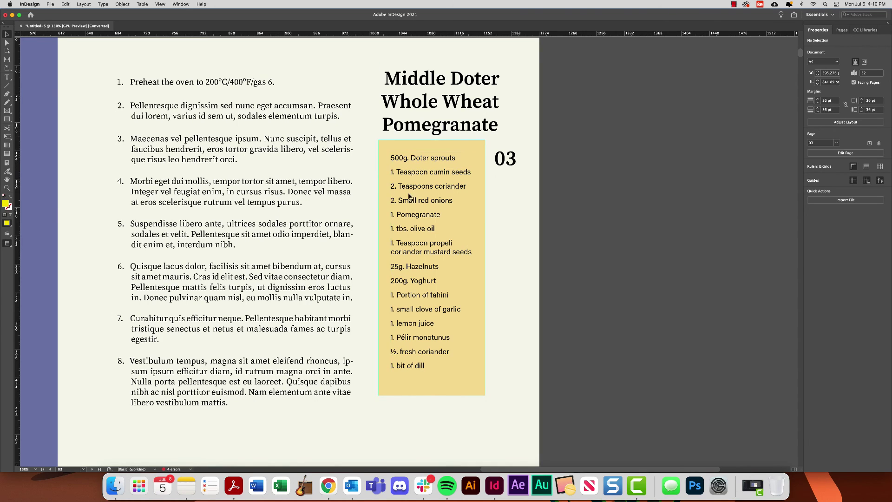
# - Nudge the ingredient text frame within the yellow box and extend its bottom edge past the last ingredient
pyautogui.moveTo(433, 259)
pyautogui.mouseDown()
pyautogui.moveTo(430, 249)
pyautogui.moveTo(428, 266)
pyautogui.moveTo(437, 268)
pyautogui.mouseUp()
pyautogui.click(529, 262)
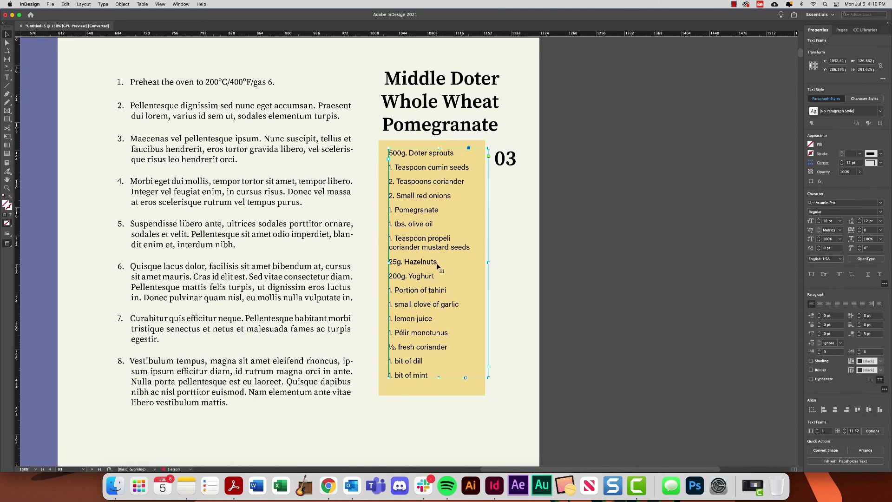
pyautogui.click(440, 378)
pyautogui.moveTo(440, 377); pyautogui.dragTo(439, 400)
pyautogui.click(223, 295)
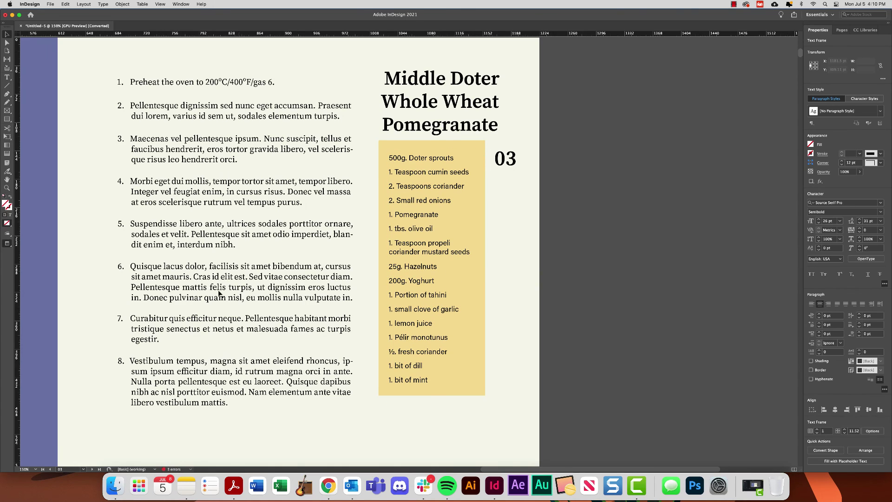
# - Review the adjusted recipe page side by side with the common mistakes list
pyautogui.moveTo(208, 282); pyautogui.dragTo(410, 270)
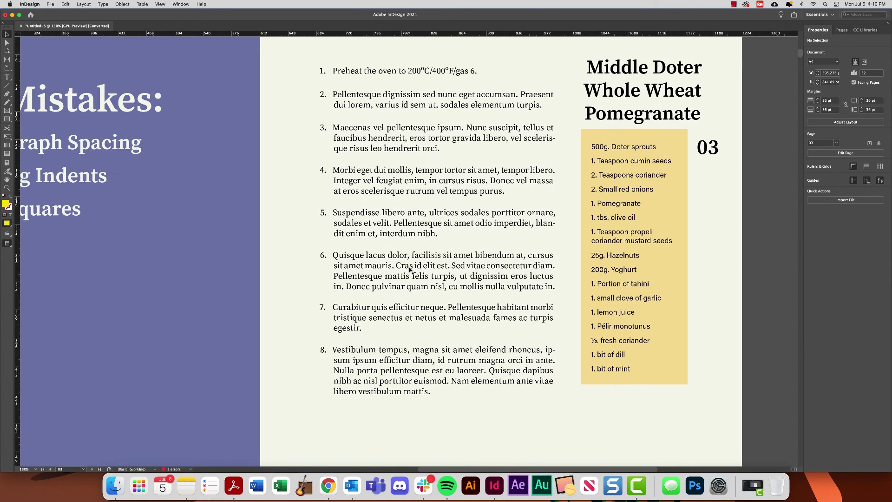
pyautogui.press('super+minus')
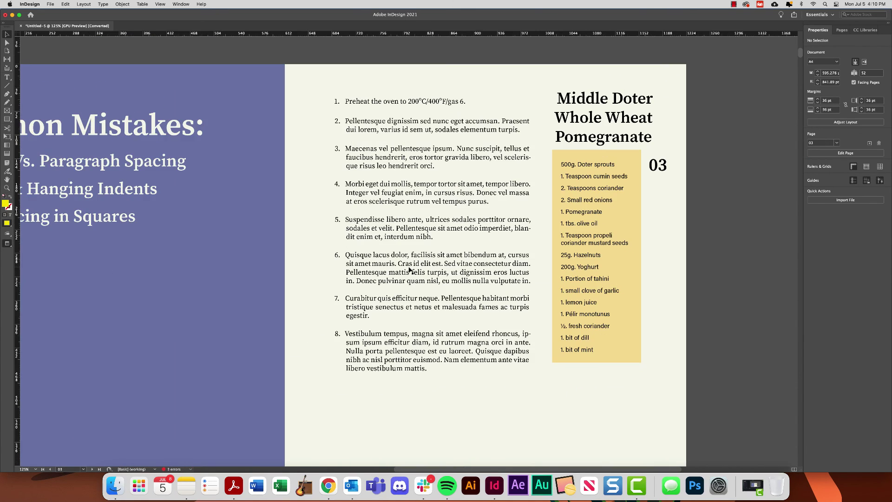
pyautogui.press('super+minus')
pyautogui.moveTo(169, 214); pyautogui.dragTo(198, 218)
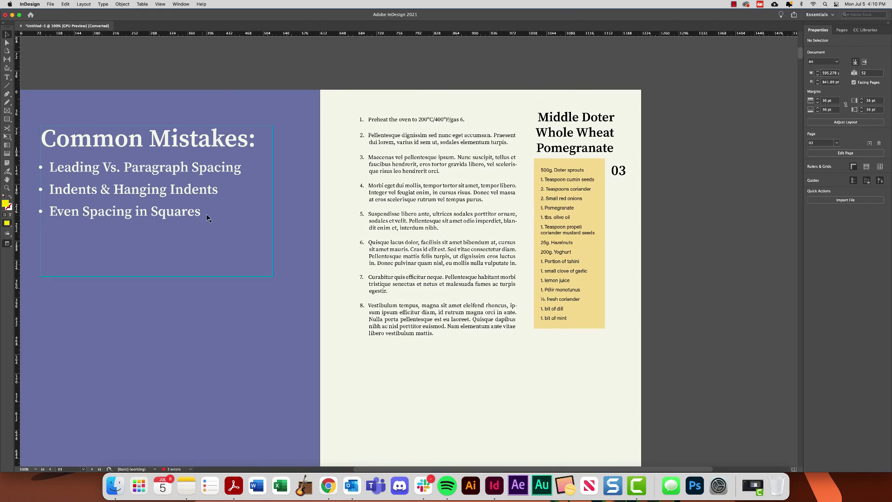
pyautogui.doubleClick(578, 132)
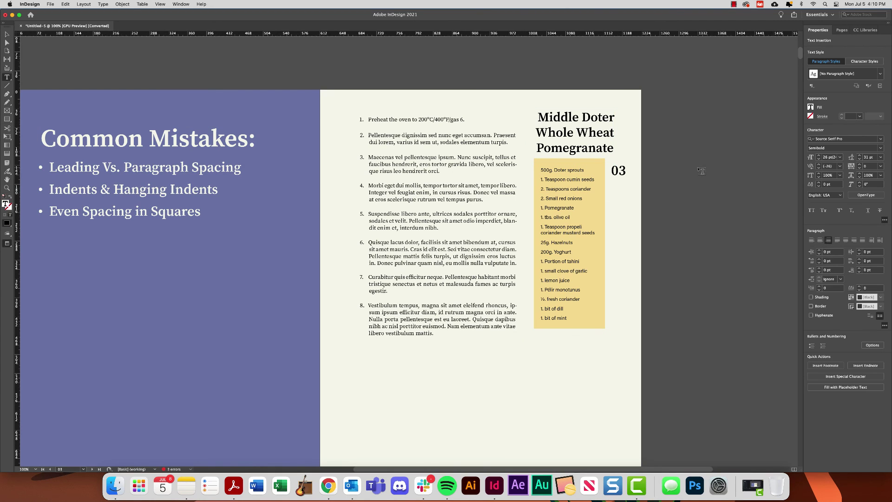
pyautogui.press('Escape')
pyautogui.click(685, 205)
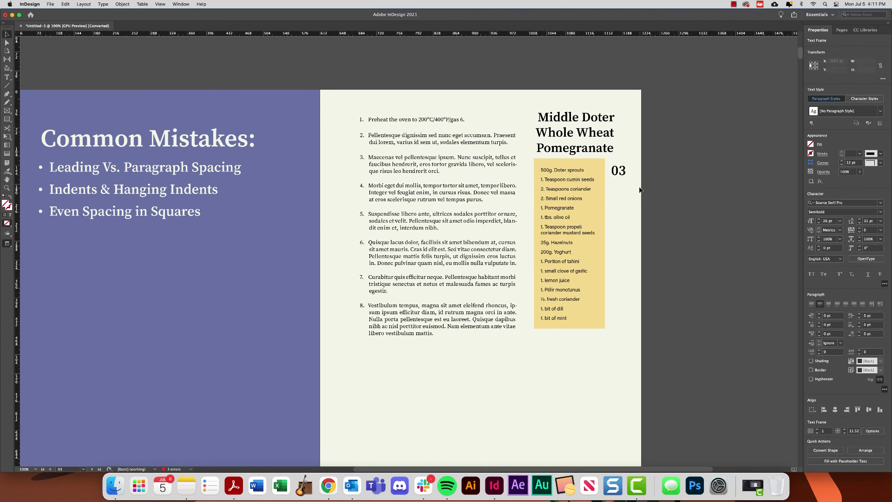